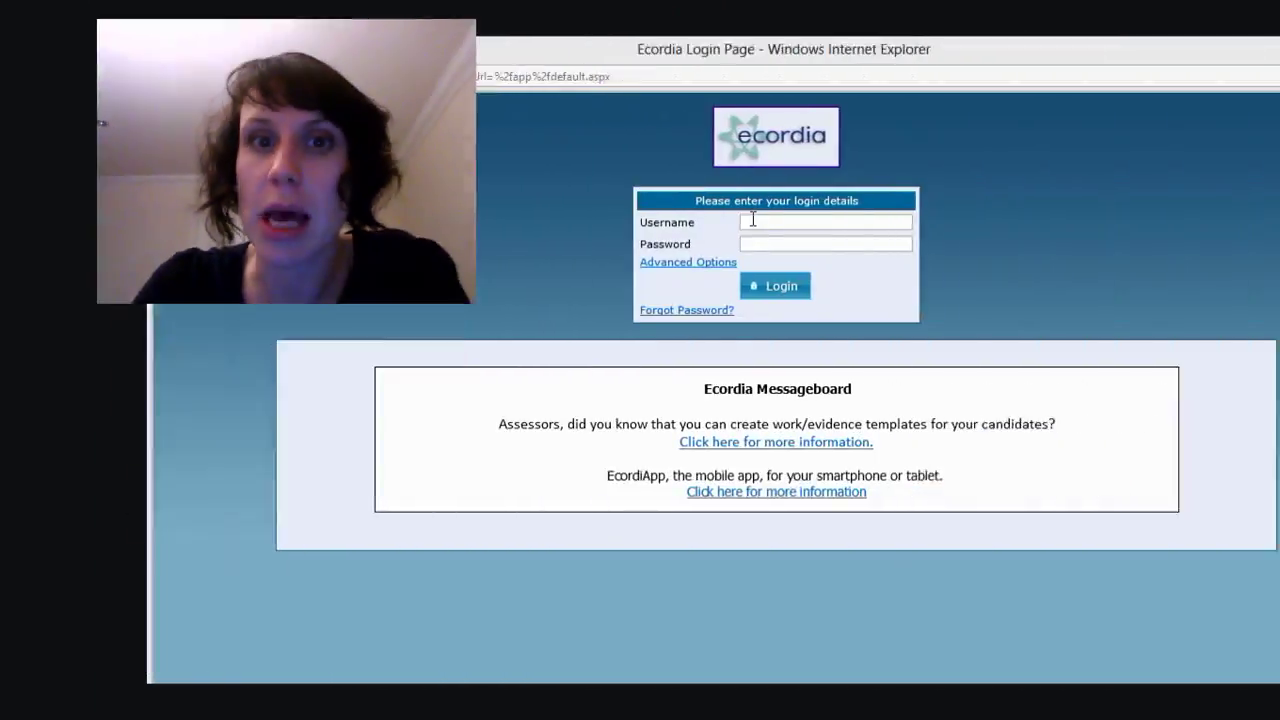
- Enter the account username in the Ecordia login page's Username field
{"action": "type", "text": "test"}
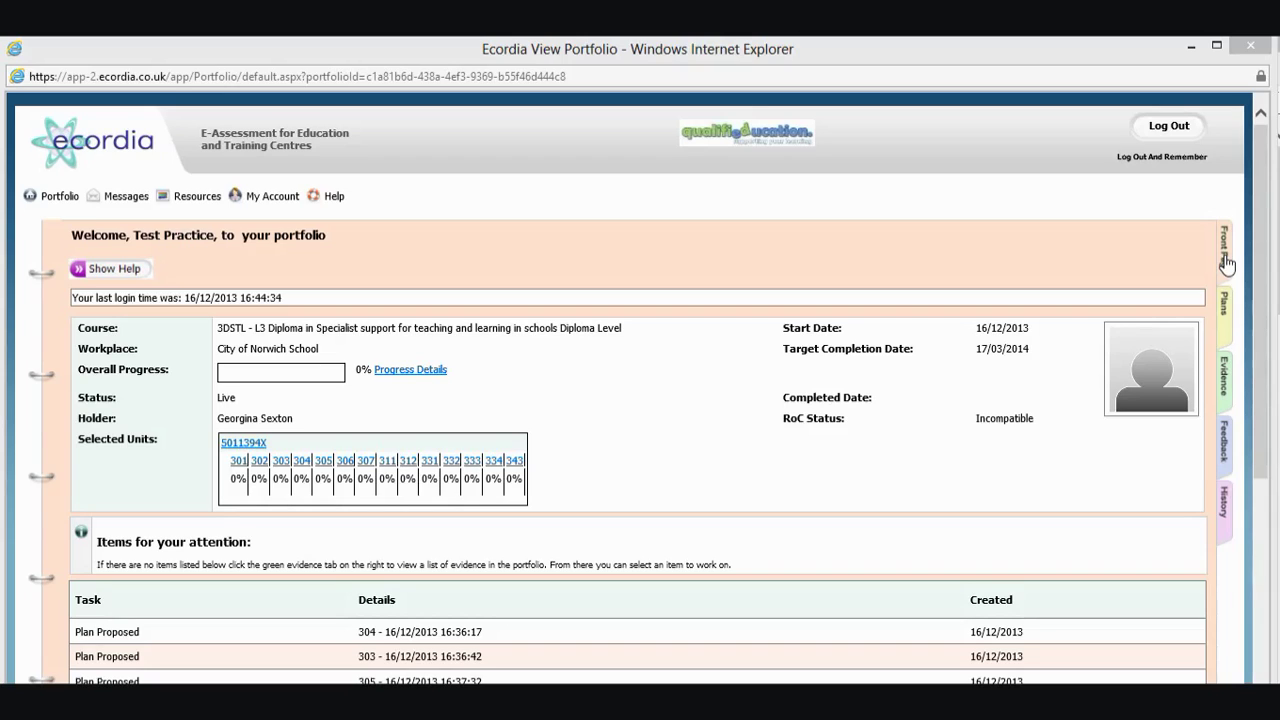
- Show the Plans list with plans 304, 303, 305 and Skills Scan
{"action": "left_click", "coordinate": [1226, 328]}
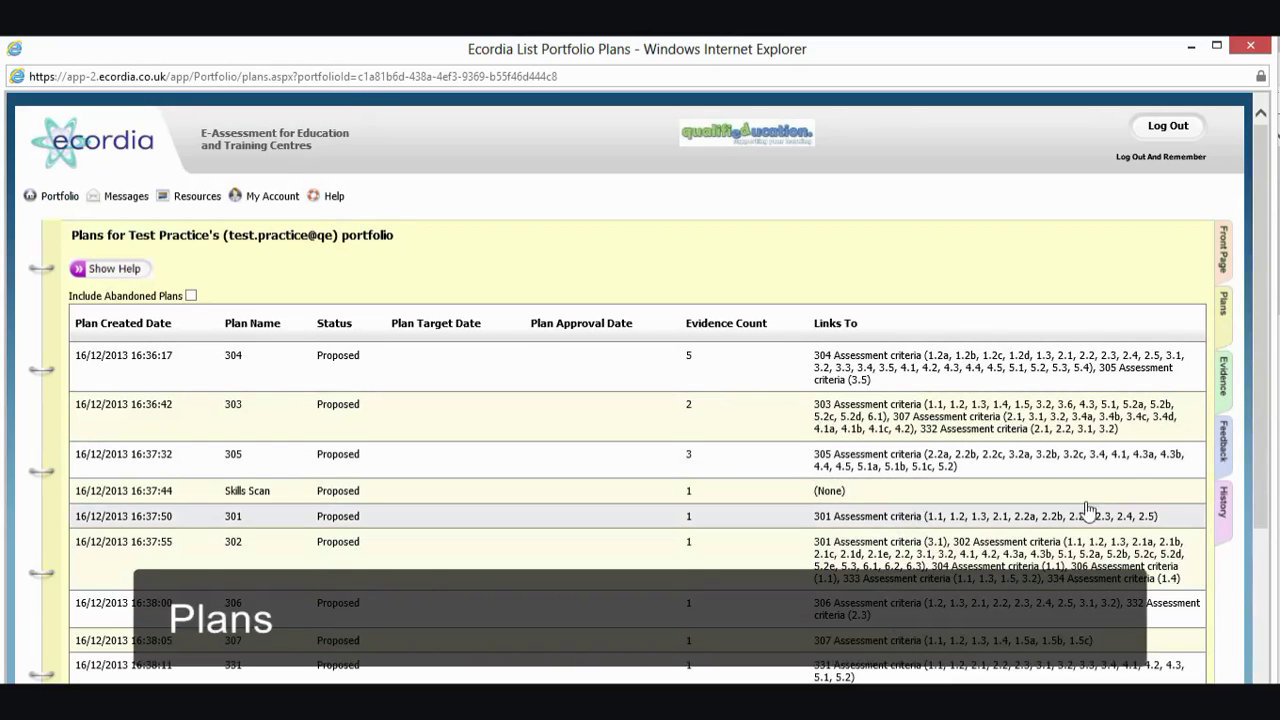
- Show the Evidence list, including Written tasks - 304 and Expert Witness Testimony
{"action": "left_click", "coordinate": [1224, 387]}
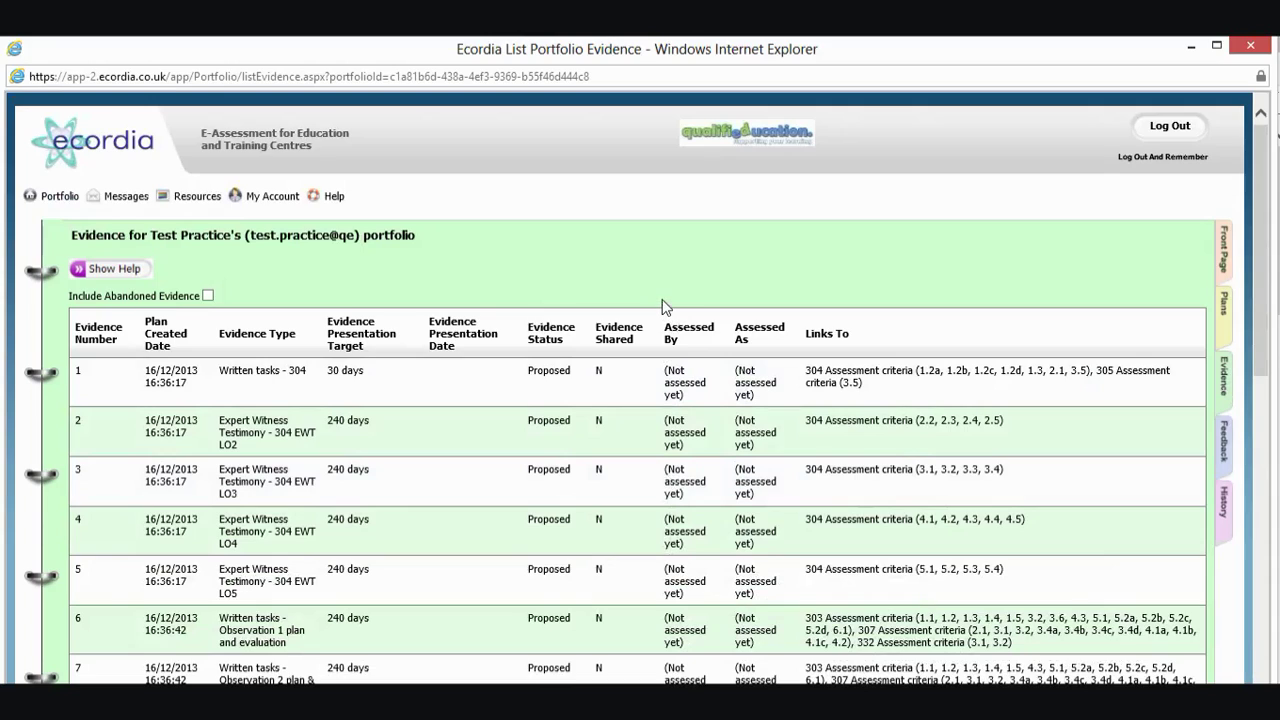
- Open Learning Resources and browse the STLS Unit 201–208 documents, then return to the top
{"action": "left_click", "coordinate": [197, 207]}
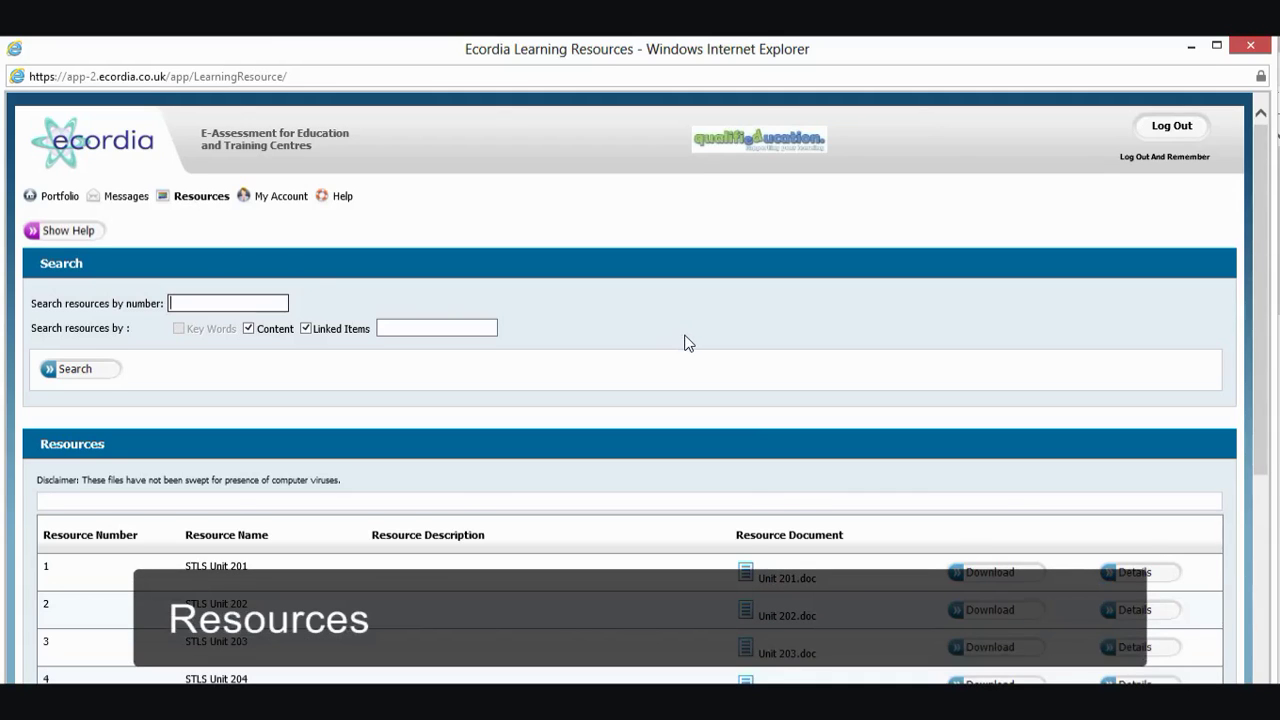
{"action": "scroll", "coordinate": [686, 343], "scroll_direction": "down", "scroll_amount": 2}
{"action": "scroll", "coordinate": [690, 343], "scroll_direction": "down", "scroll_amount": 2}
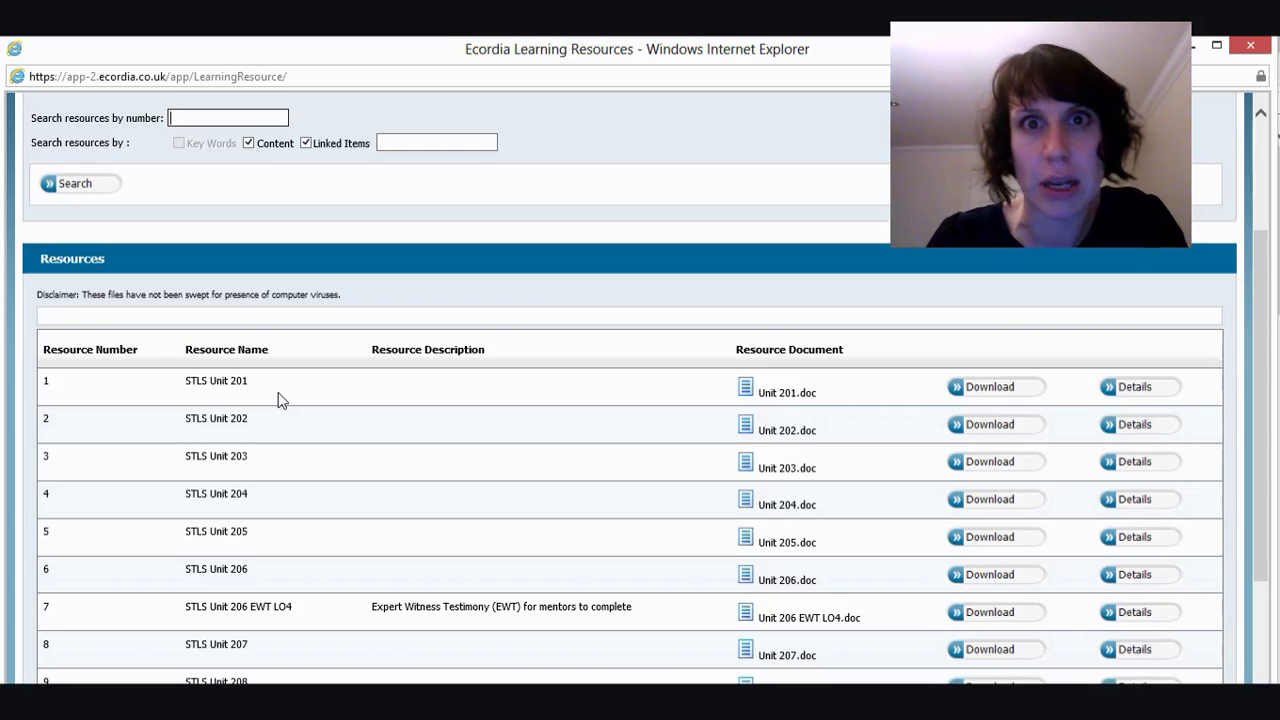
{"action": "scroll", "coordinate": [455, 395], "scroll_direction": "down", "scroll_amount": 1}
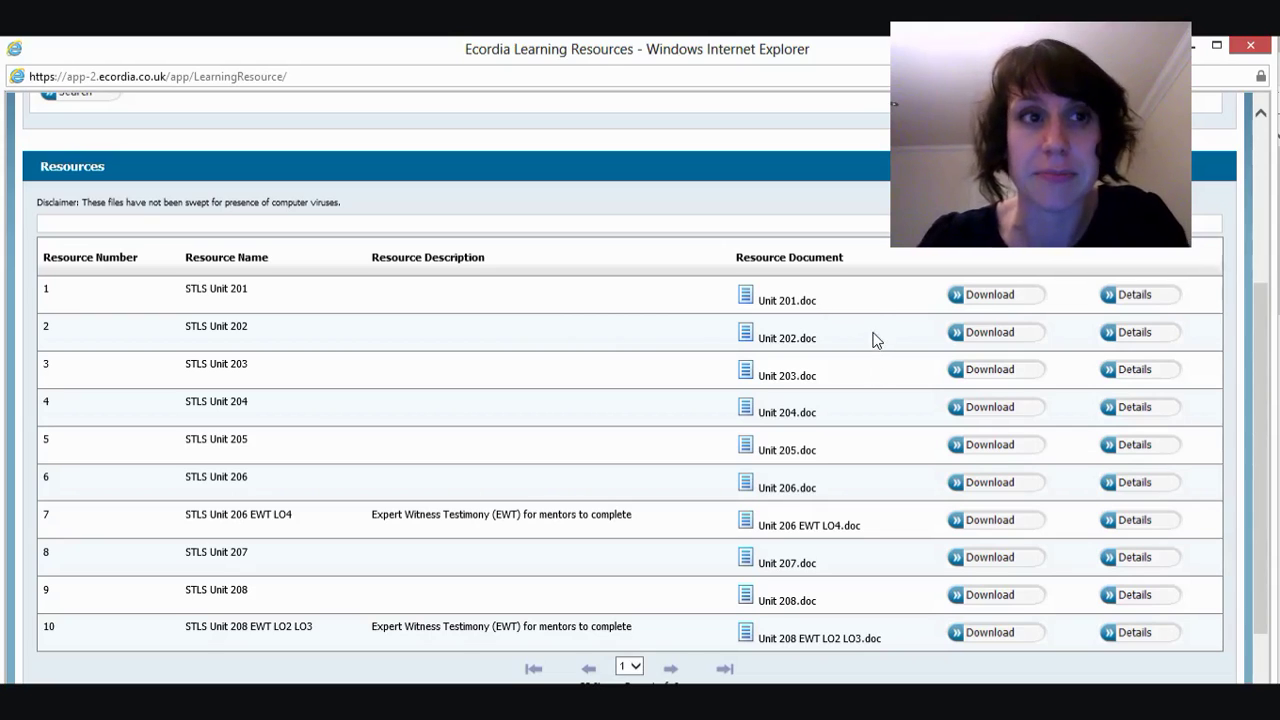
{"action": "scroll", "coordinate": [614, 380], "scroll_direction": "up", "scroll_amount": 3}
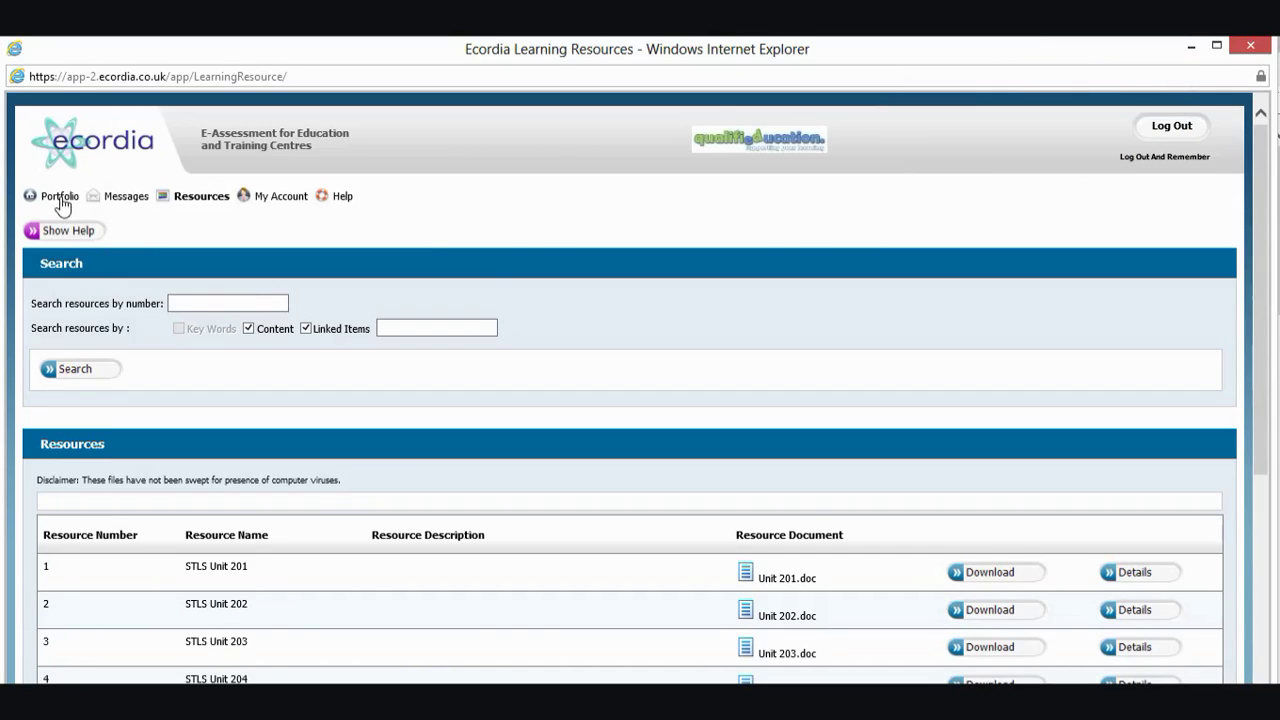
- Return to the portfolio front page and reopen its Plans list
{"action": "left_click", "coordinate": [60, 198]}
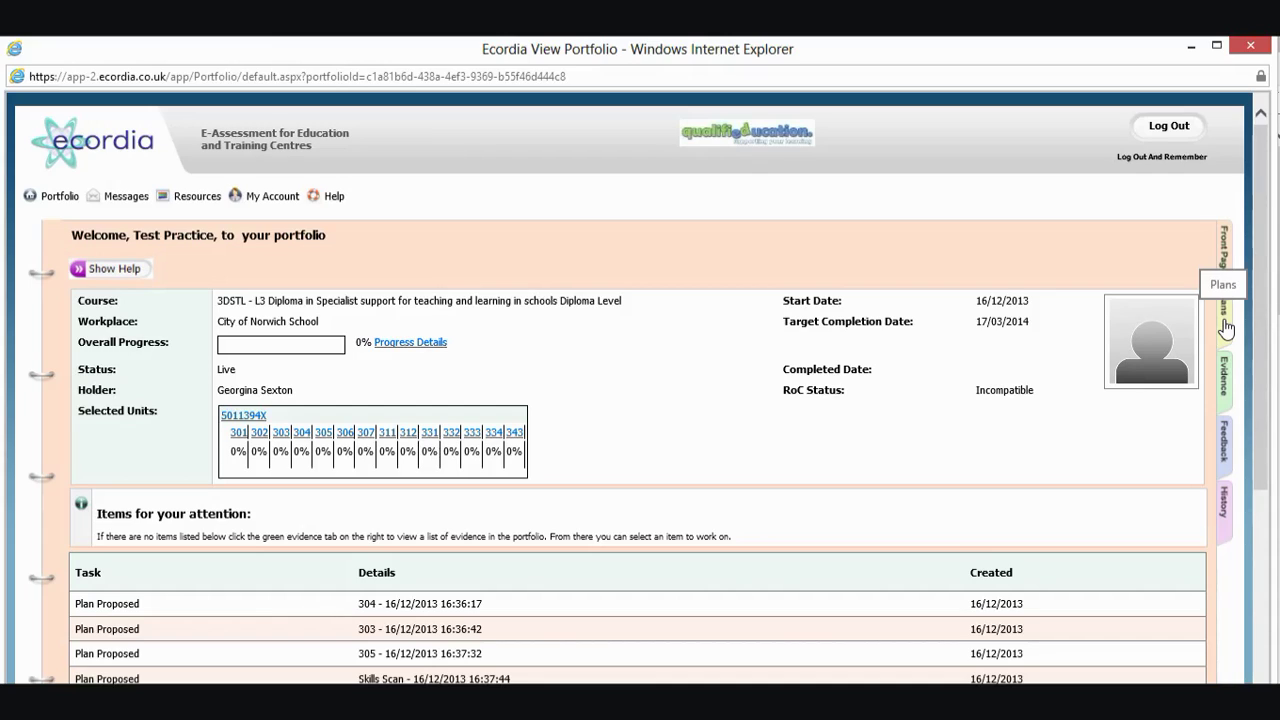
{"action": "left_click", "coordinate": [1226, 328]}
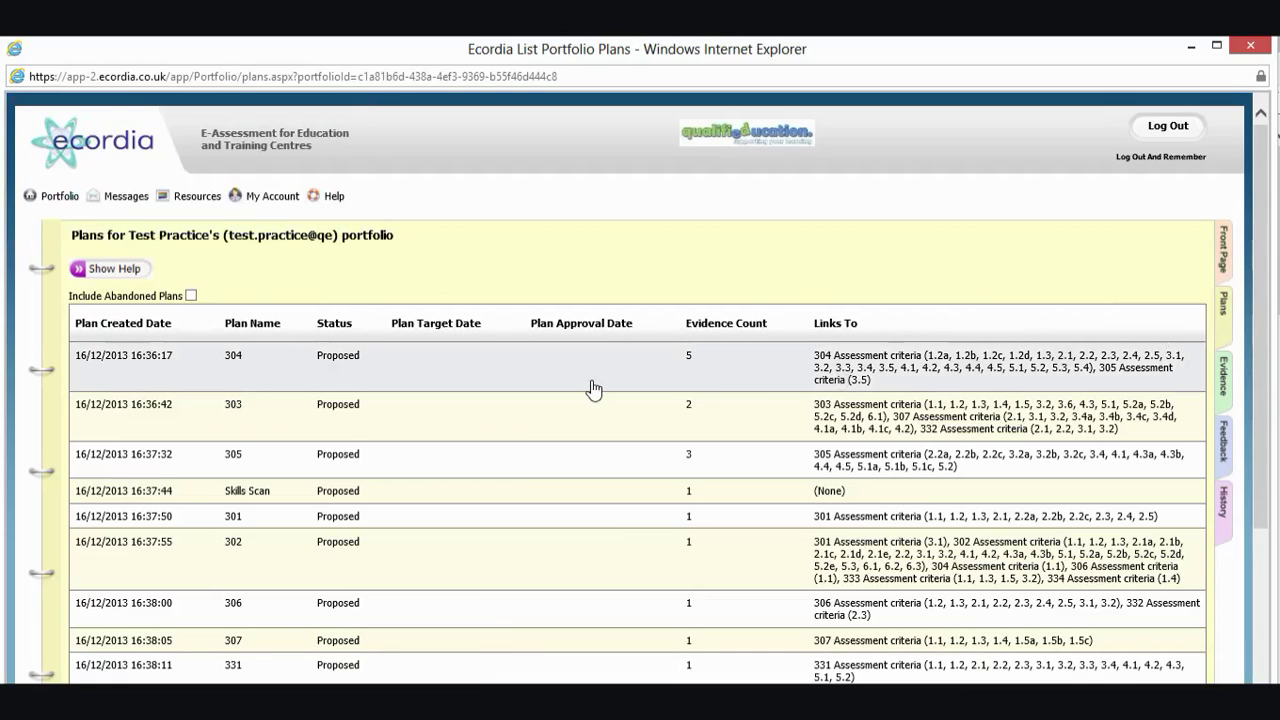
{"action": "scroll", "coordinate": [593, 388], "scroll_direction": "down", "scroll_amount": 1}
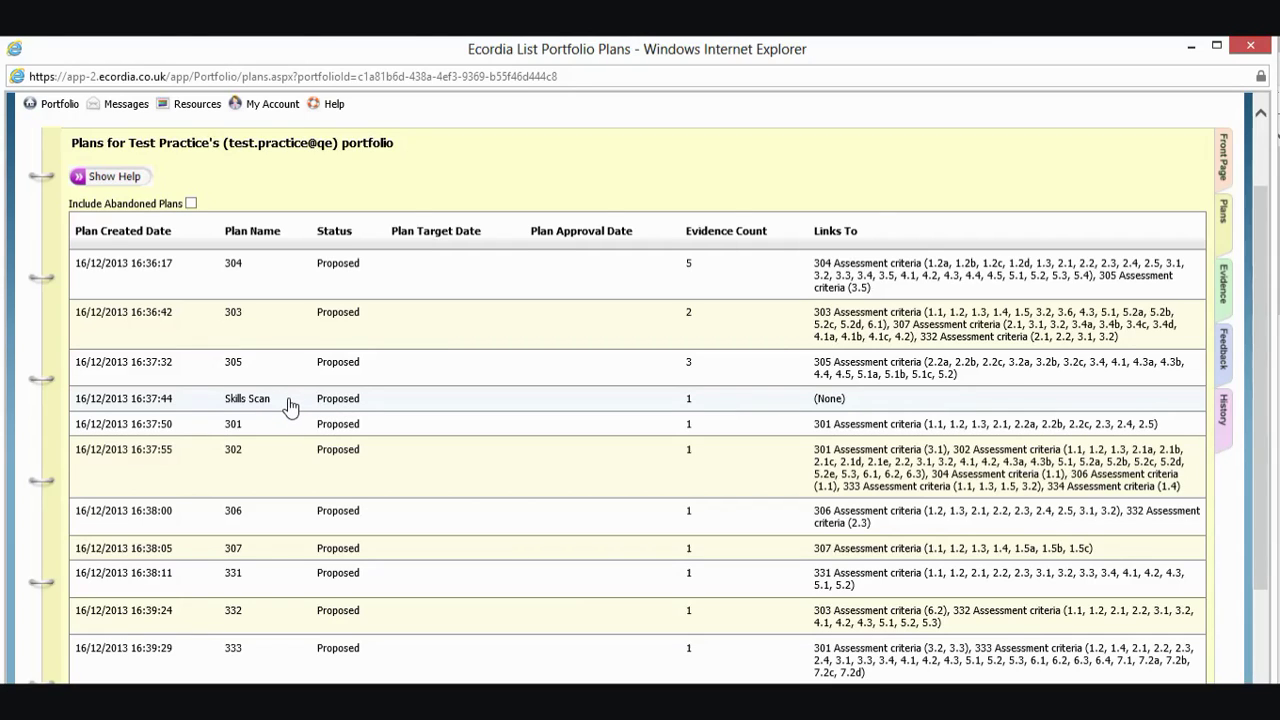
- Open the Skills Scan plan, scroll to its evidence table, and accept it
{"action": "left_click", "coordinate": [289, 401]}
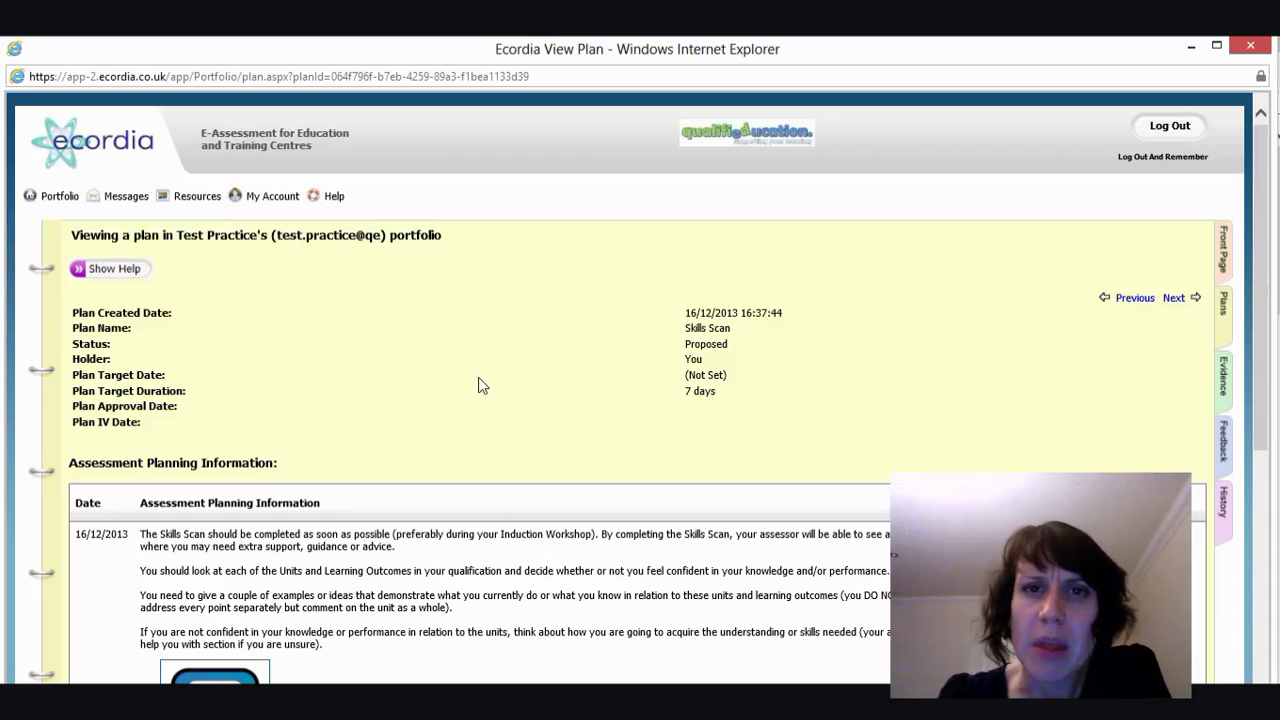
{"action": "scroll", "coordinate": [559, 395], "scroll_direction": "down", "scroll_amount": 1}
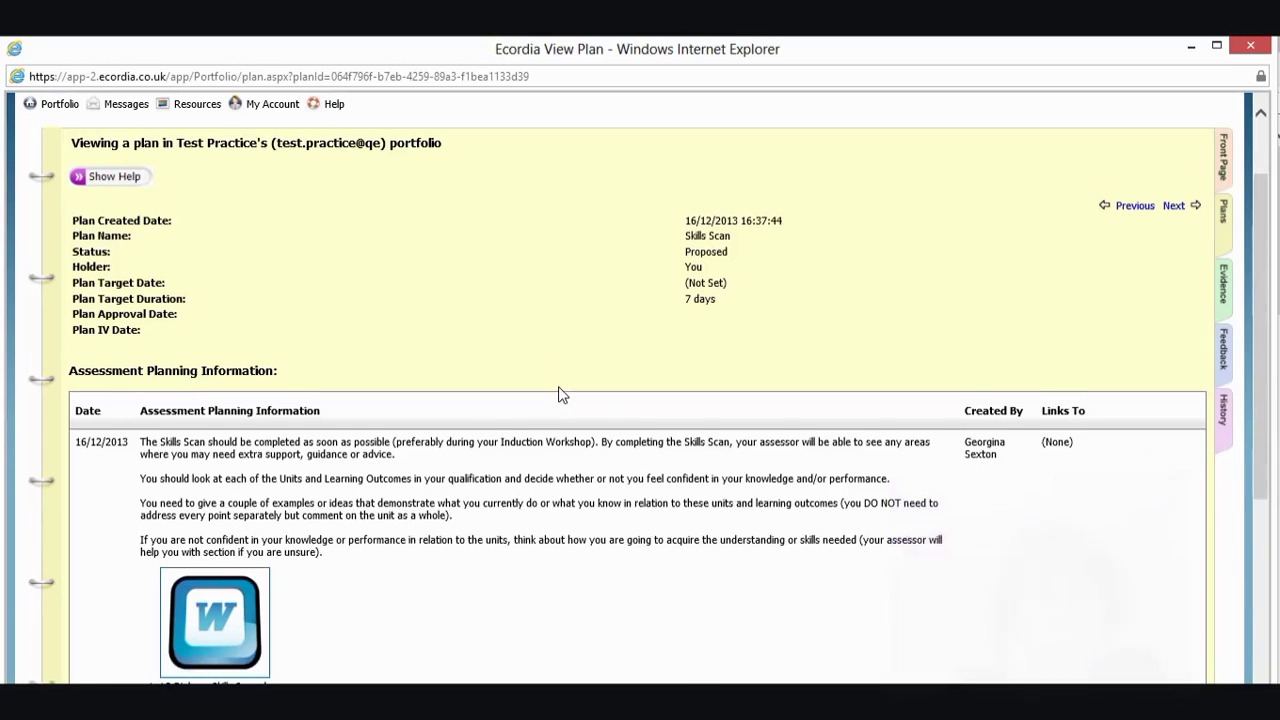
{"action": "scroll", "coordinate": [560, 395], "scroll_direction": "down", "scroll_amount": 2}
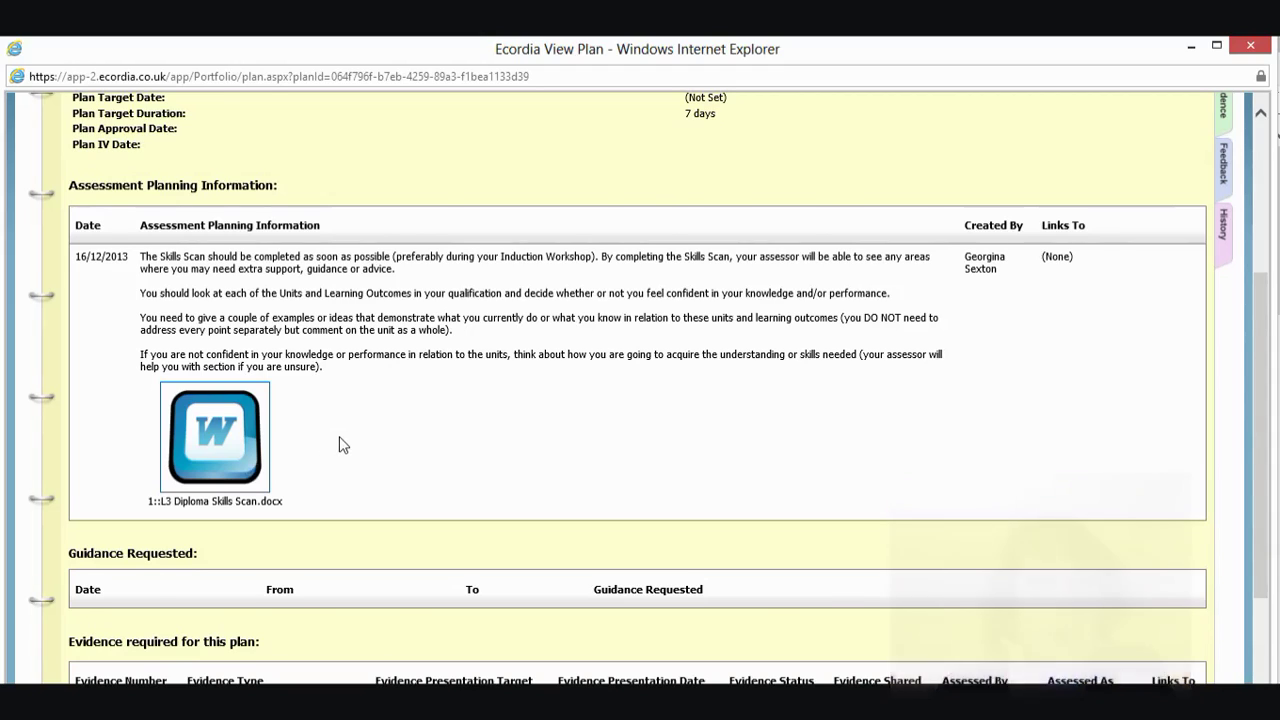
{"action": "scroll", "coordinate": [339, 437], "scroll_direction": "down", "scroll_amount": 1}
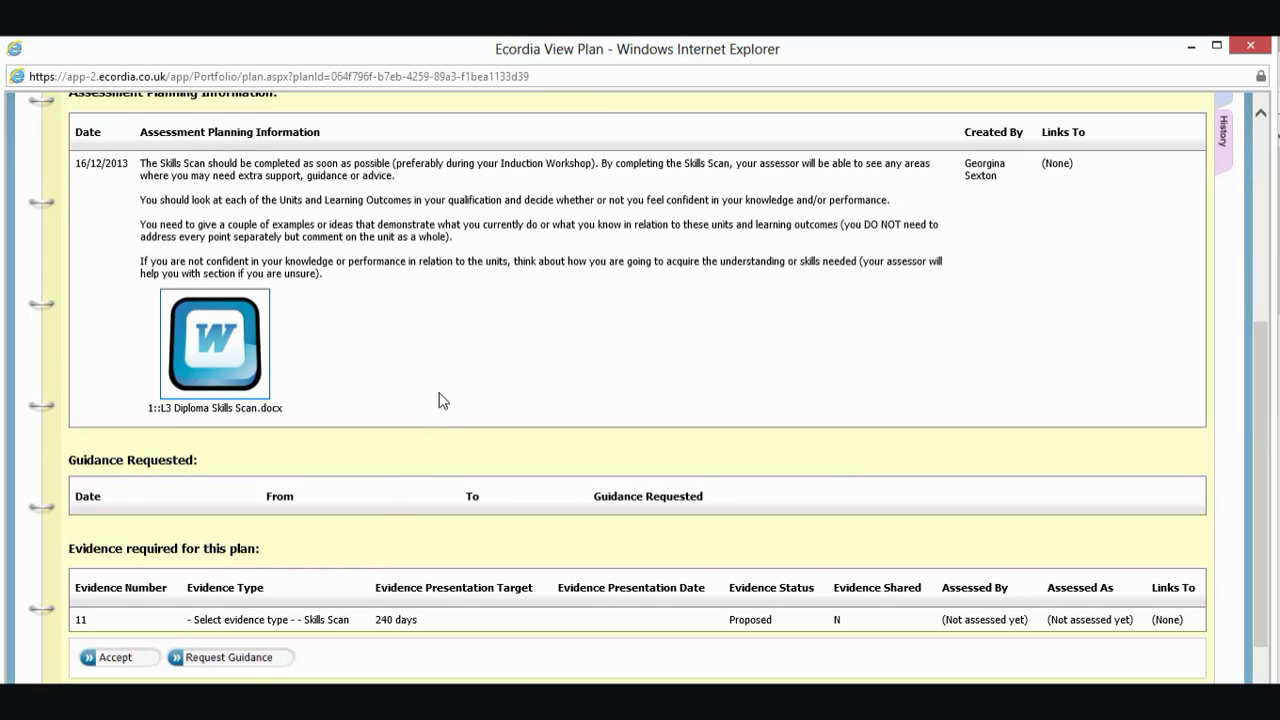
{"action": "scroll", "coordinate": [443, 400], "scroll_direction": "down", "scroll_amount": 1}
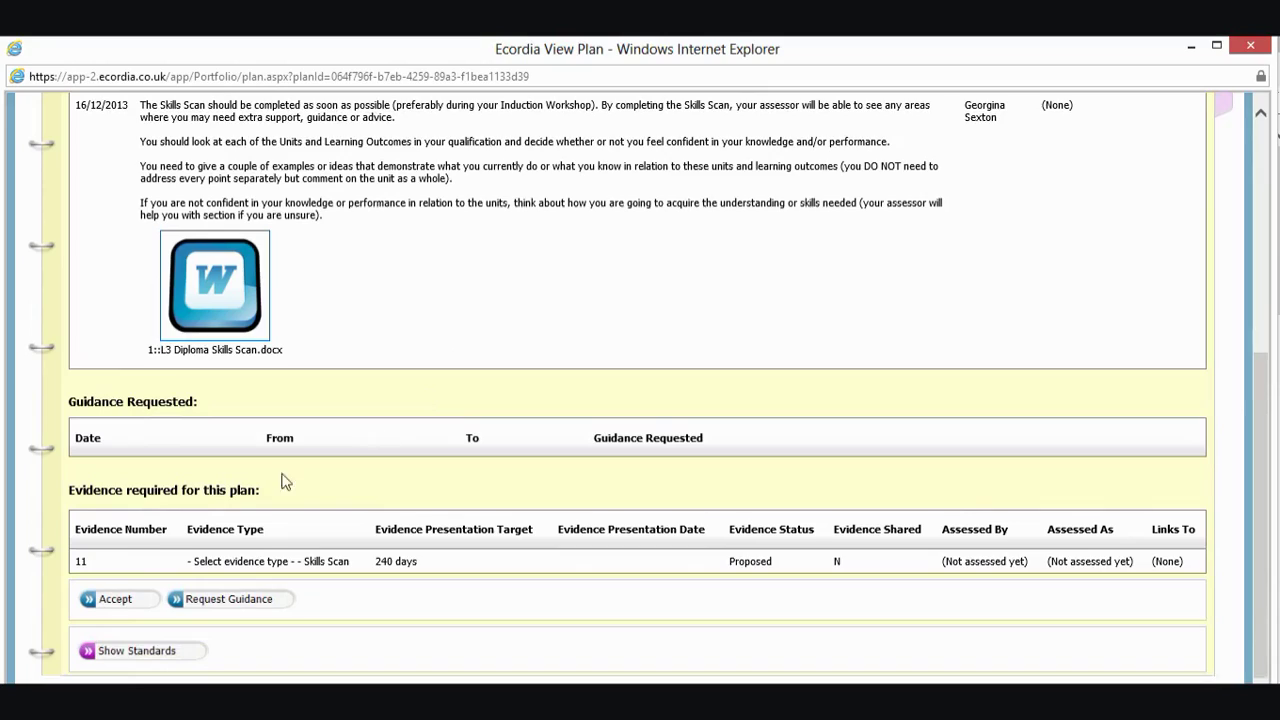
{"action": "left_click", "coordinate": [115, 600]}
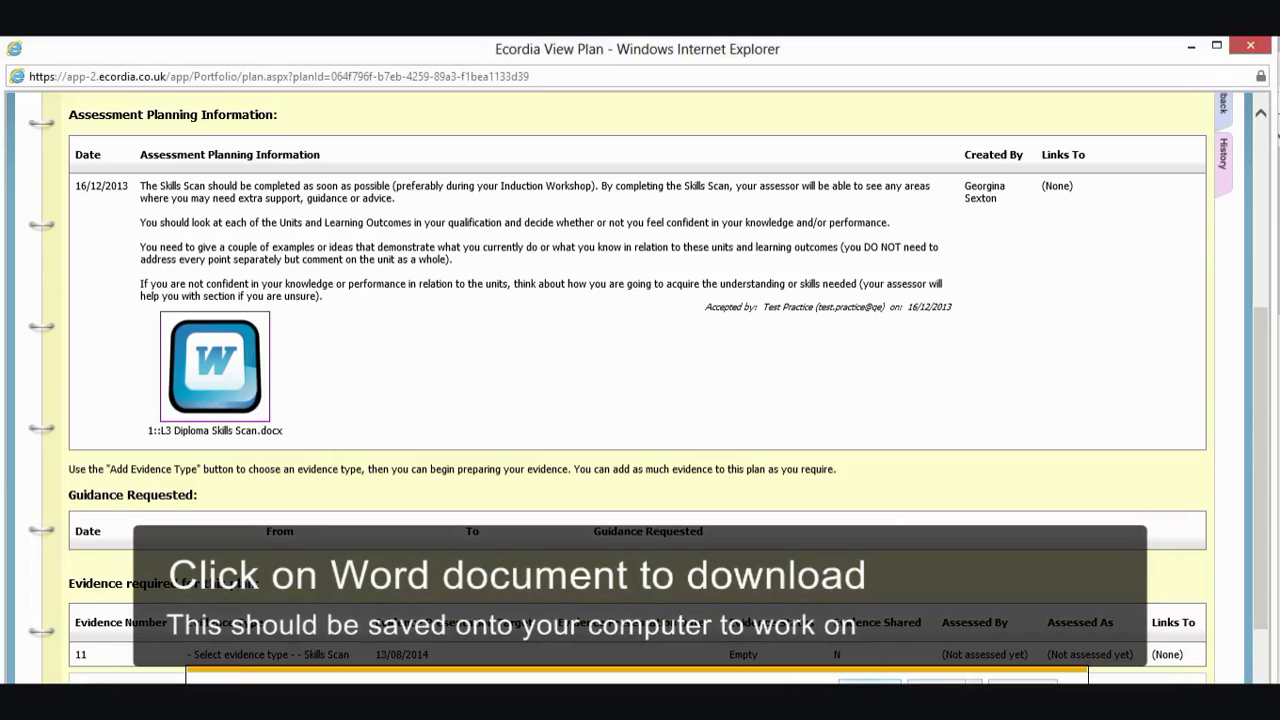
- Open the attached L3 Diploma Skills Scan.docx in Word
{"action": "left_click", "coordinate": [943, 682]}
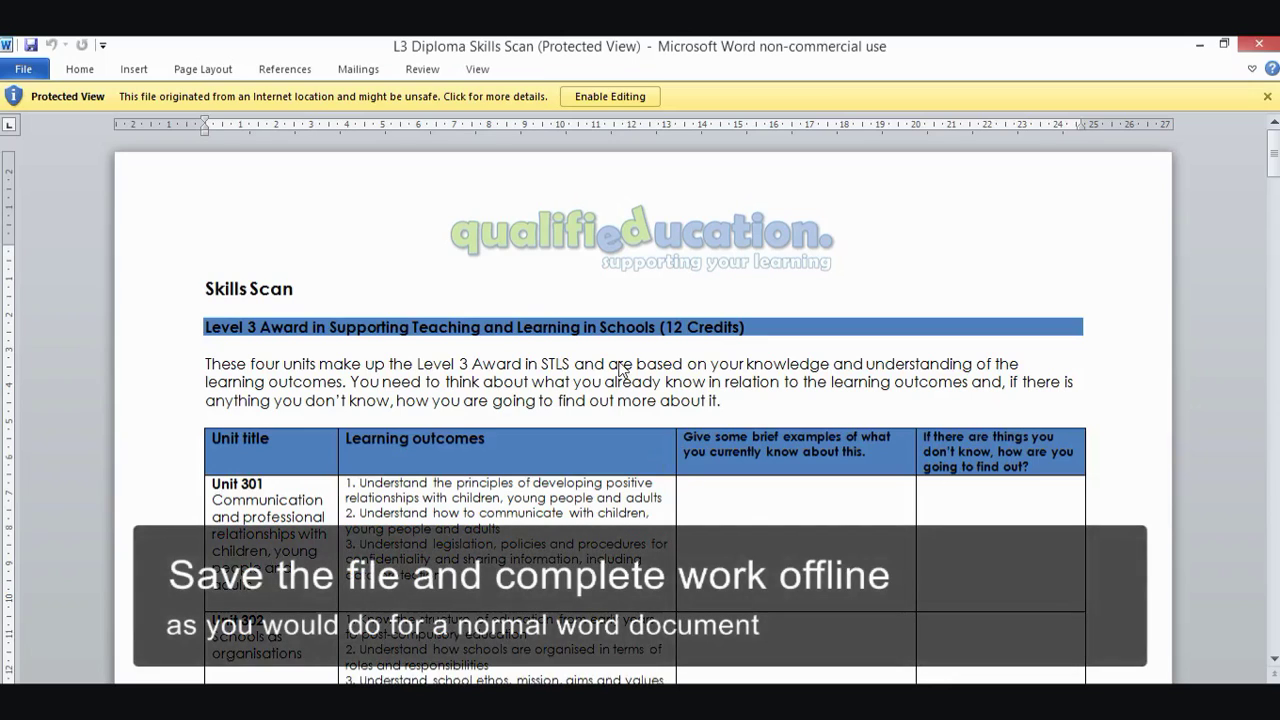
- Enable editing on the Skills Scan document, save a copy with Save As, and close Word
{"action": "left_click", "coordinate": [602, 97]}
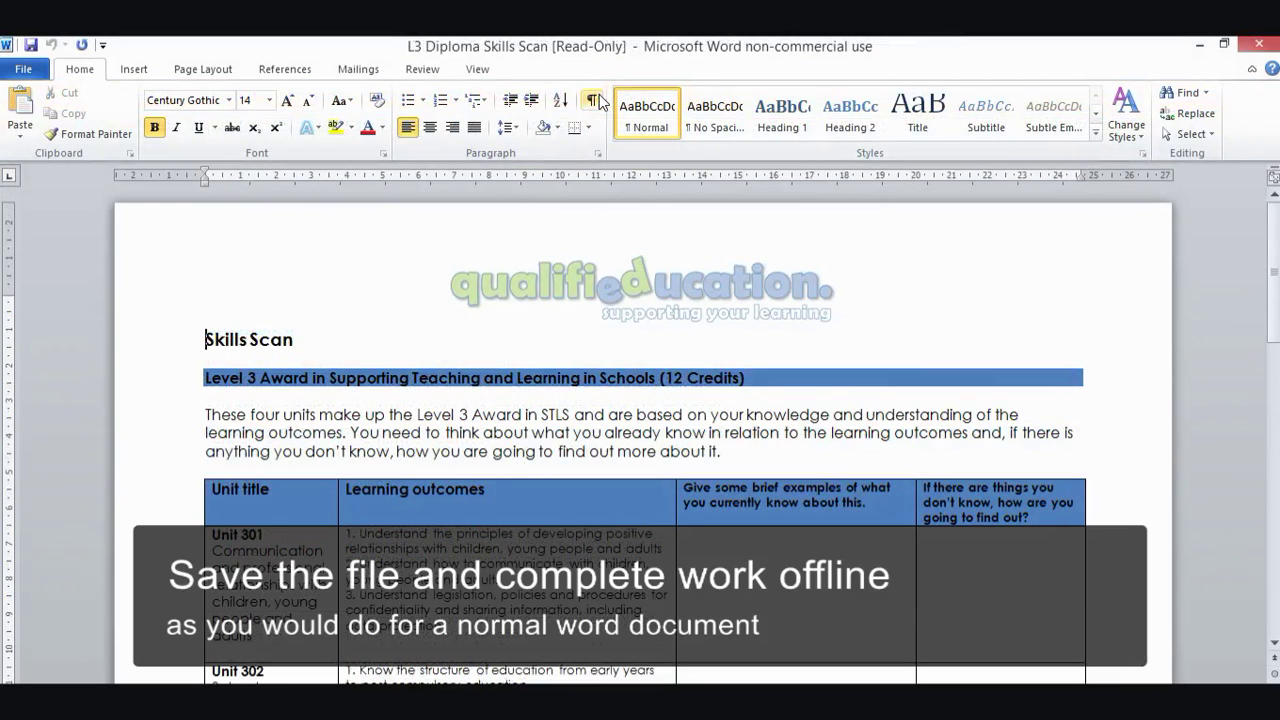
{"action": "left_click", "coordinate": [24, 70]}
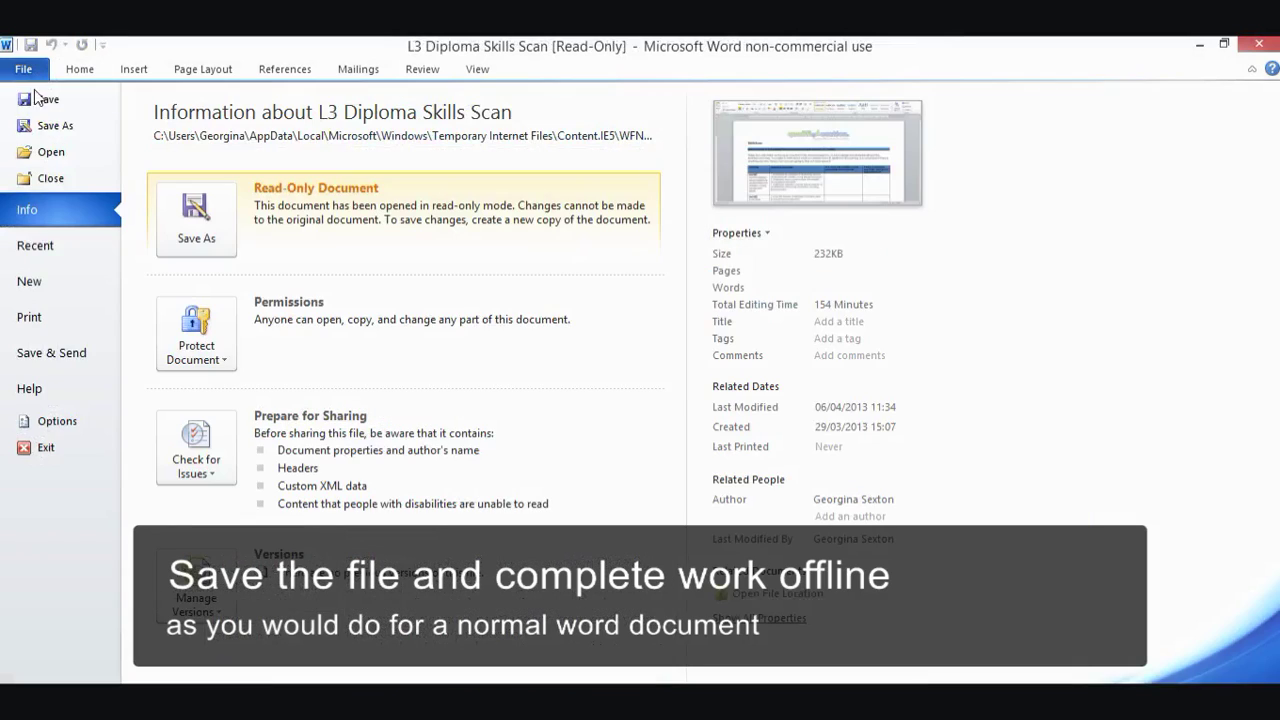
{"action": "left_click", "coordinate": [55, 127]}
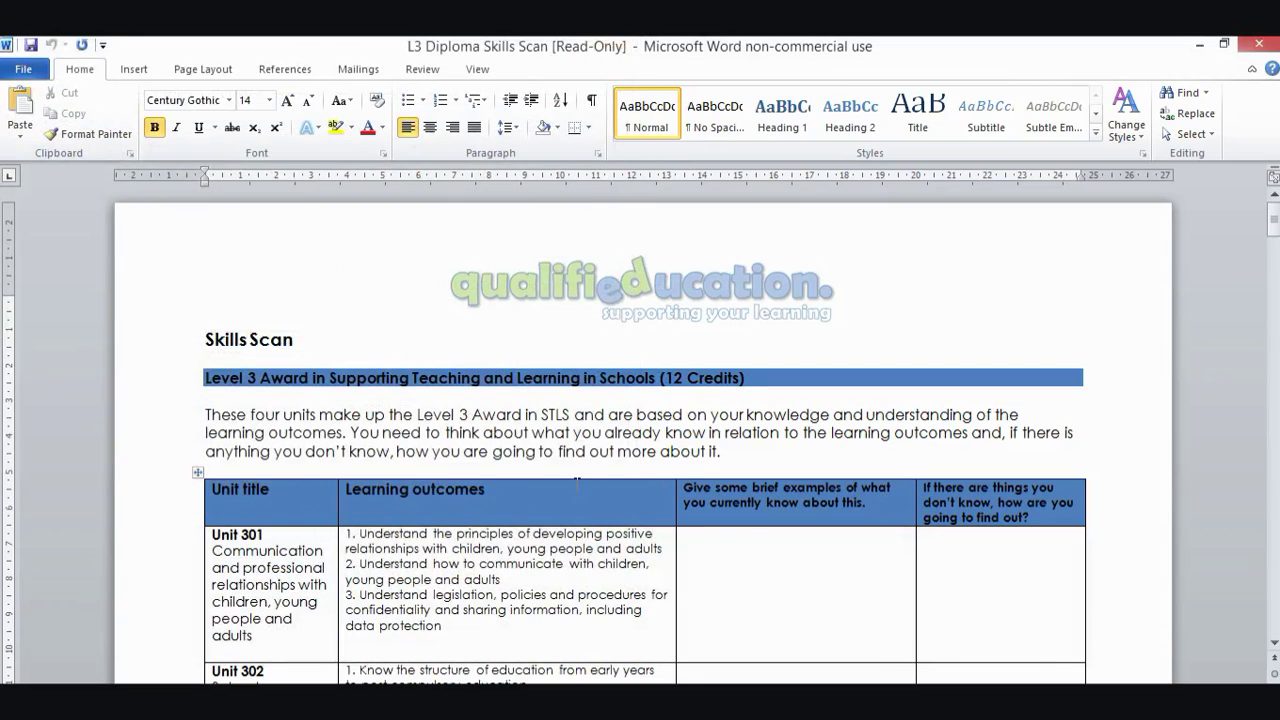
{"action": "left_click", "coordinate": [1258, 48]}
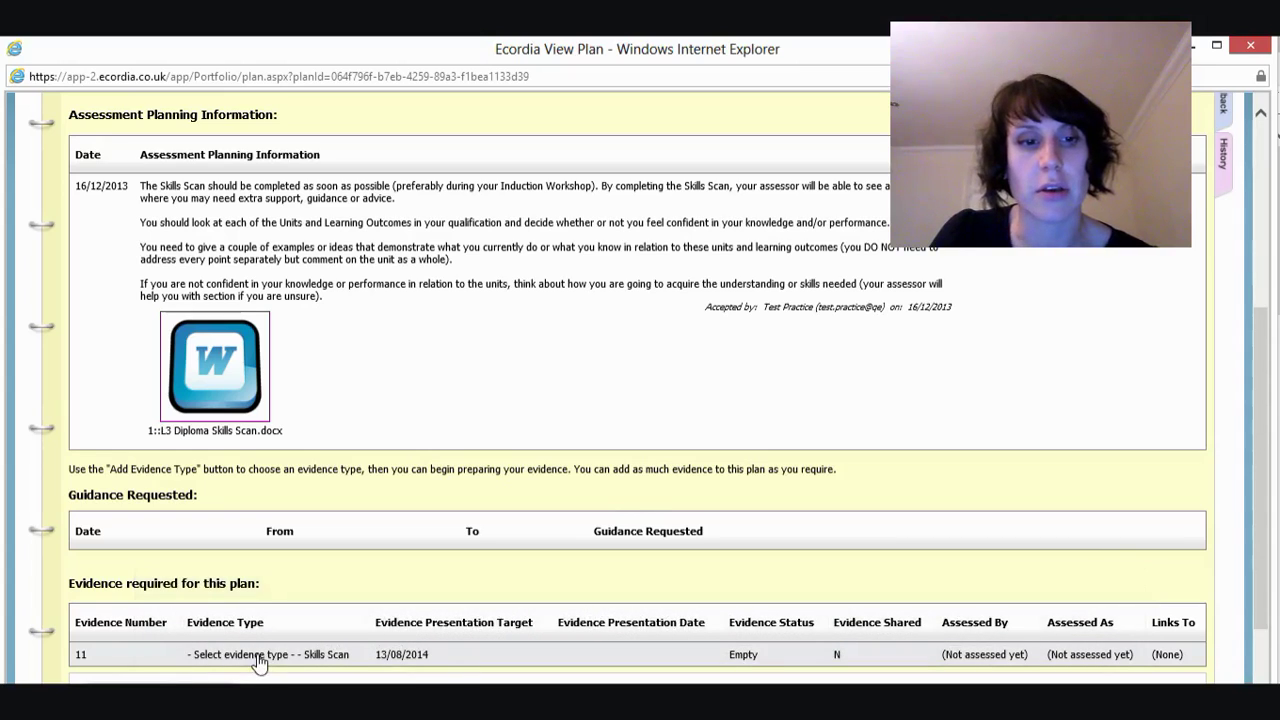
- Open Skills Scan evidence item 11 and scroll down to its action buttons
{"action": "left_click", "coordinate": [258, 658]}
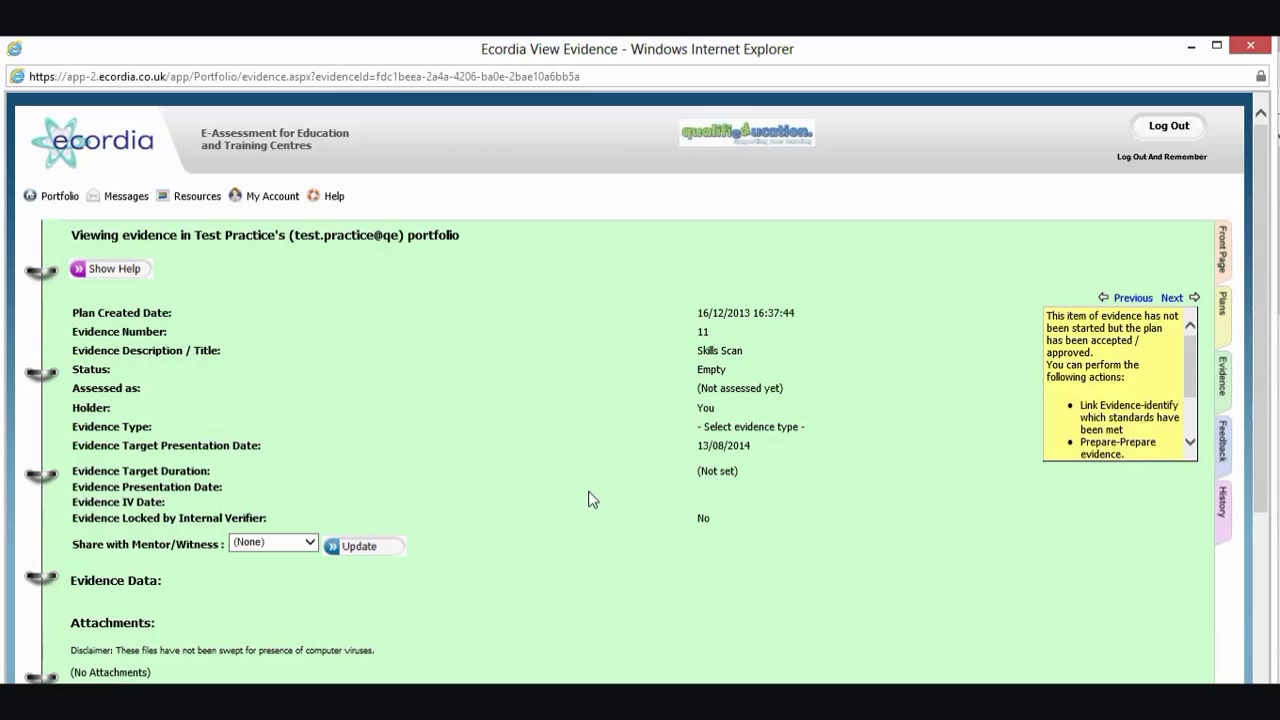
{"action": "scroll", "coordinate": [590, 498], "scroll_direction": "down", "scroll_amount": 4}
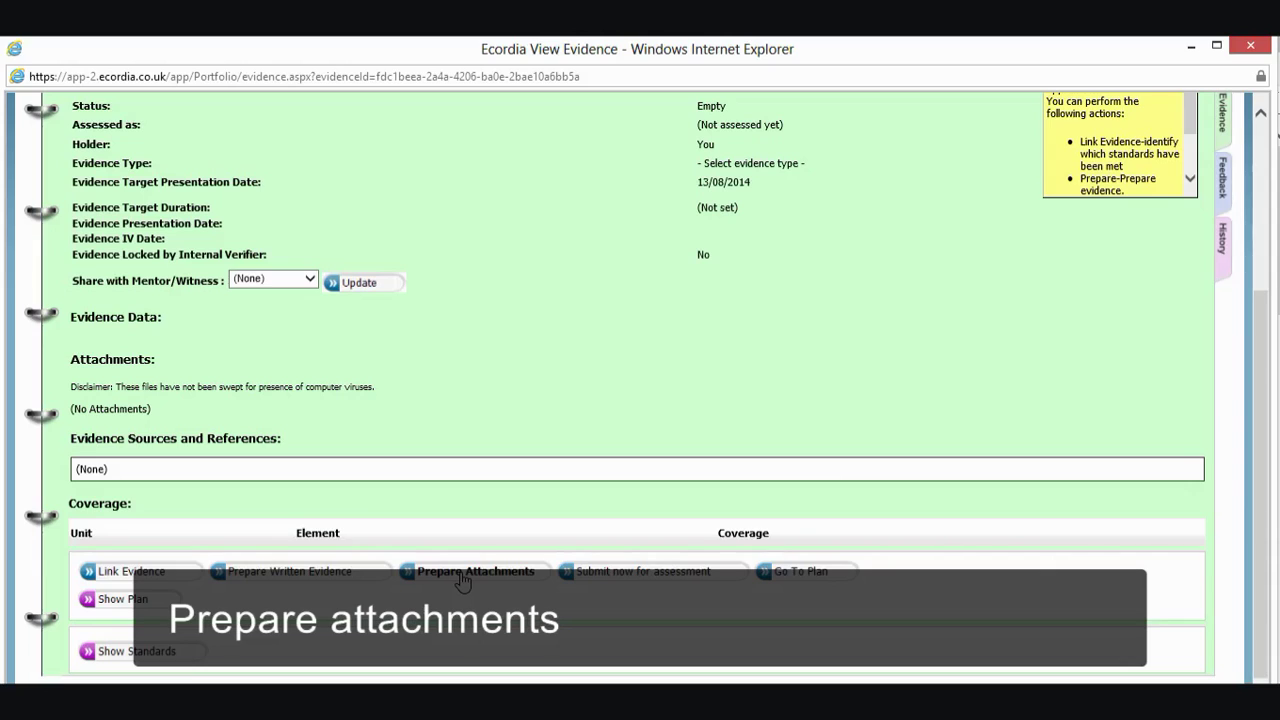
- Upload Guitar tab.docx as attachment 1 of evidence item 11
{"action": "left_click", "coordinate": [462, 578]}
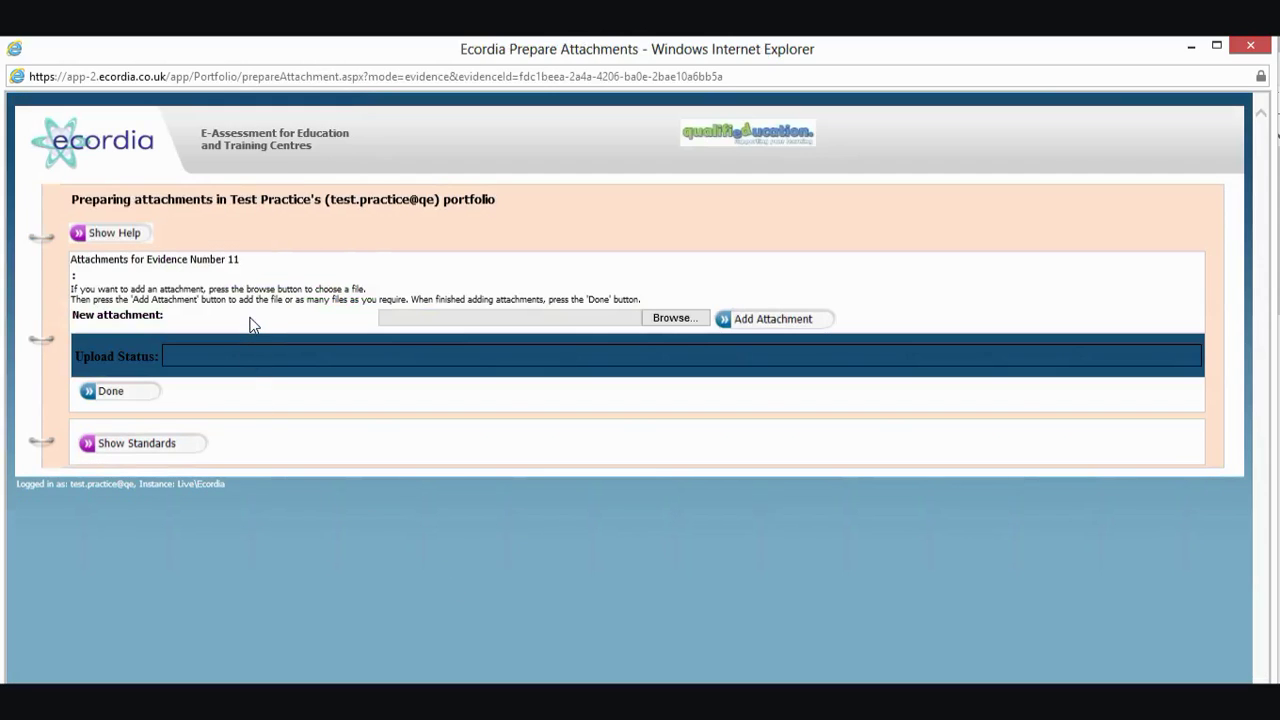
{"action": "left_click", "coordinate": [679, 319]}
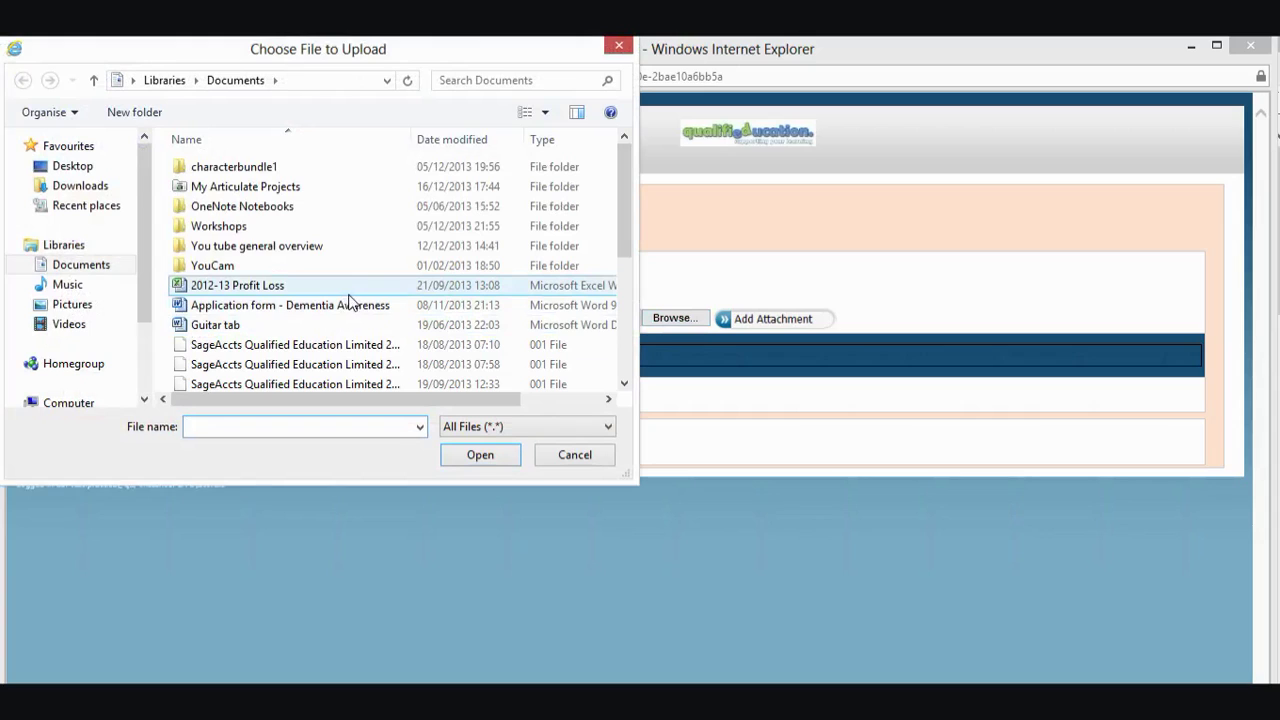
{"action": "left_click", "coordinate": [250, 330]}
{"action": "left_click", "coordinate": [498, 458]}
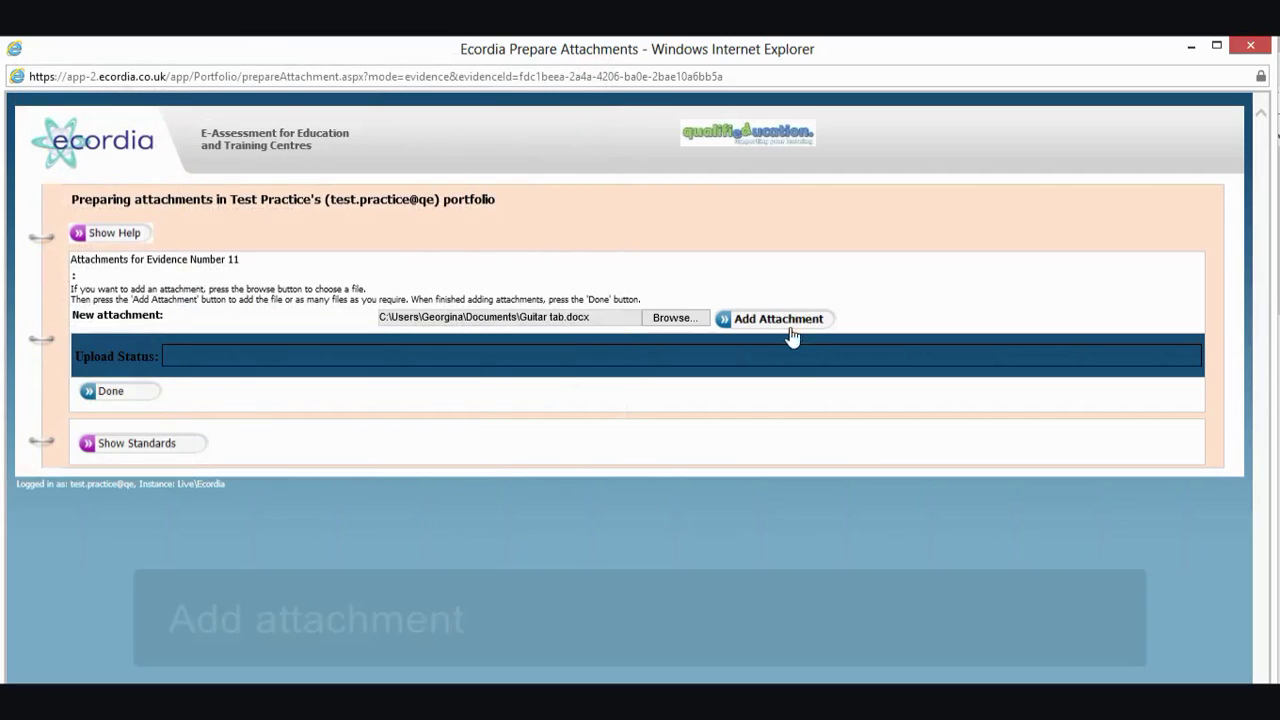
{"action": "left_click", "coordinate": [789, 327]}
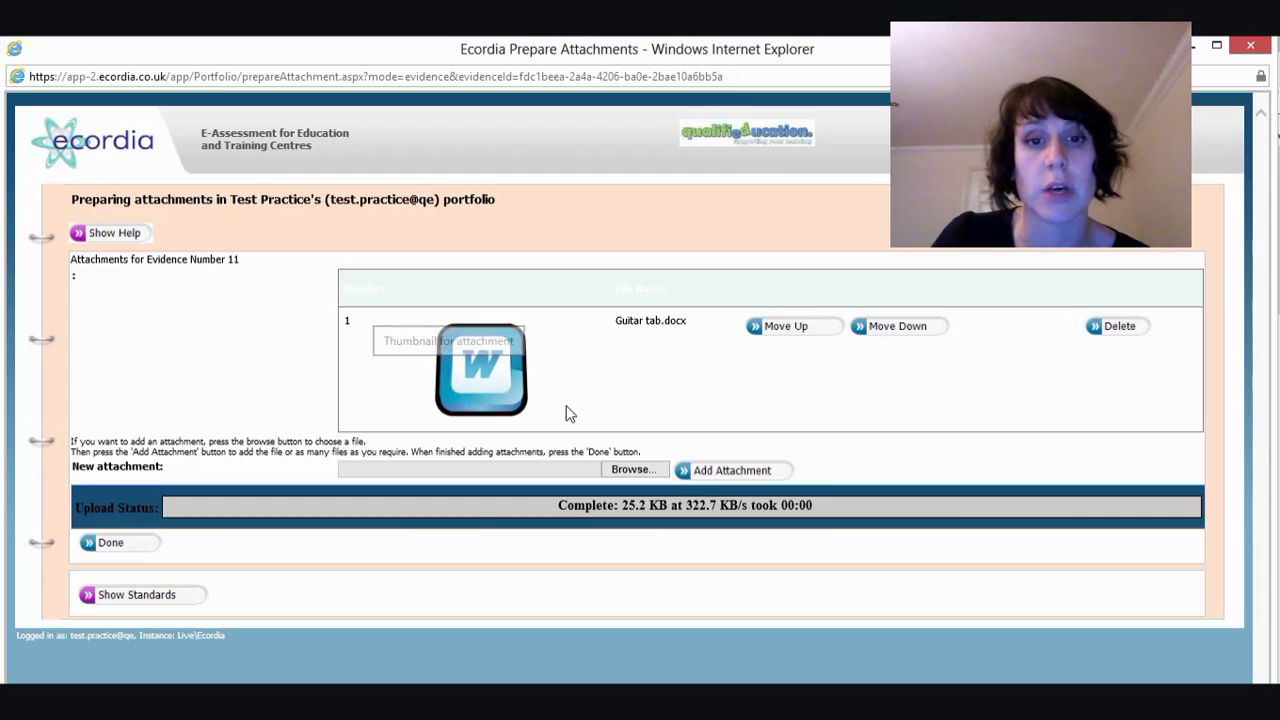
- Finish attaching and confirm Guitar tab.docx is listed as attachment 1 on evidence item 11
{"action": "left_click", "coordinate": [112, 543]}
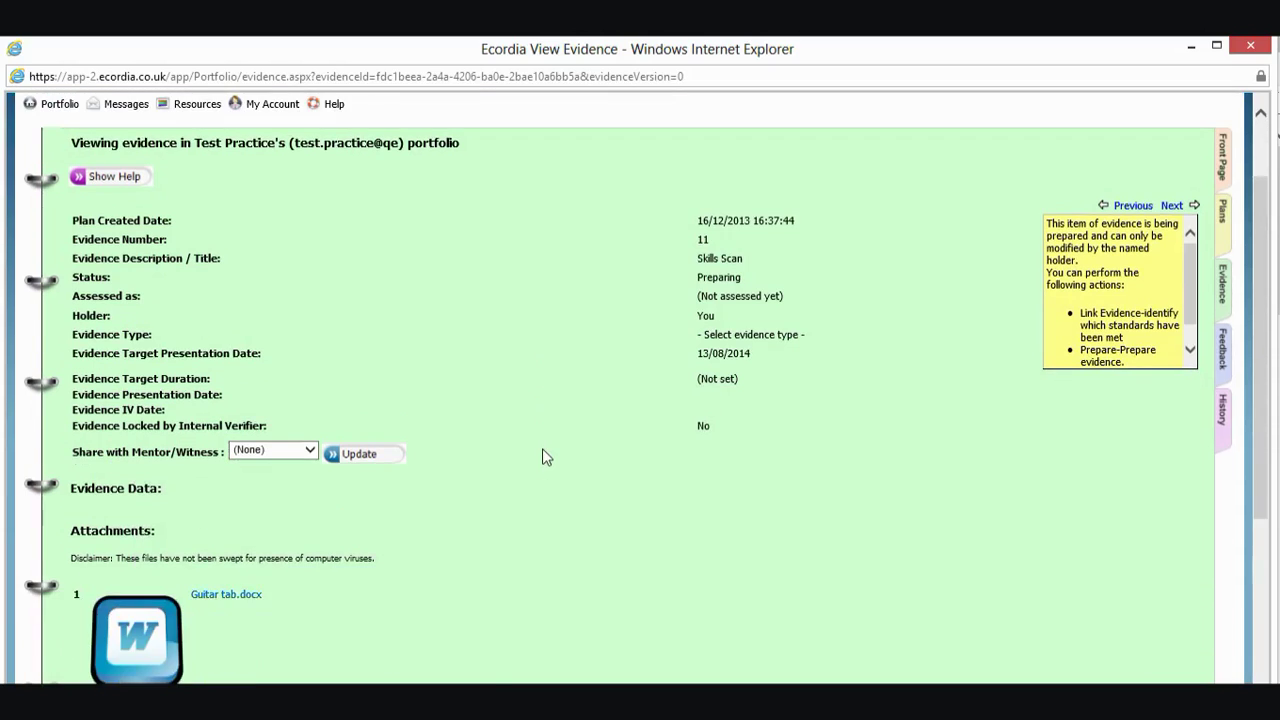
{"action": "scroll", "coordinate": [542, 454], "scroll_direction": "down", "scroll_amount": 4}
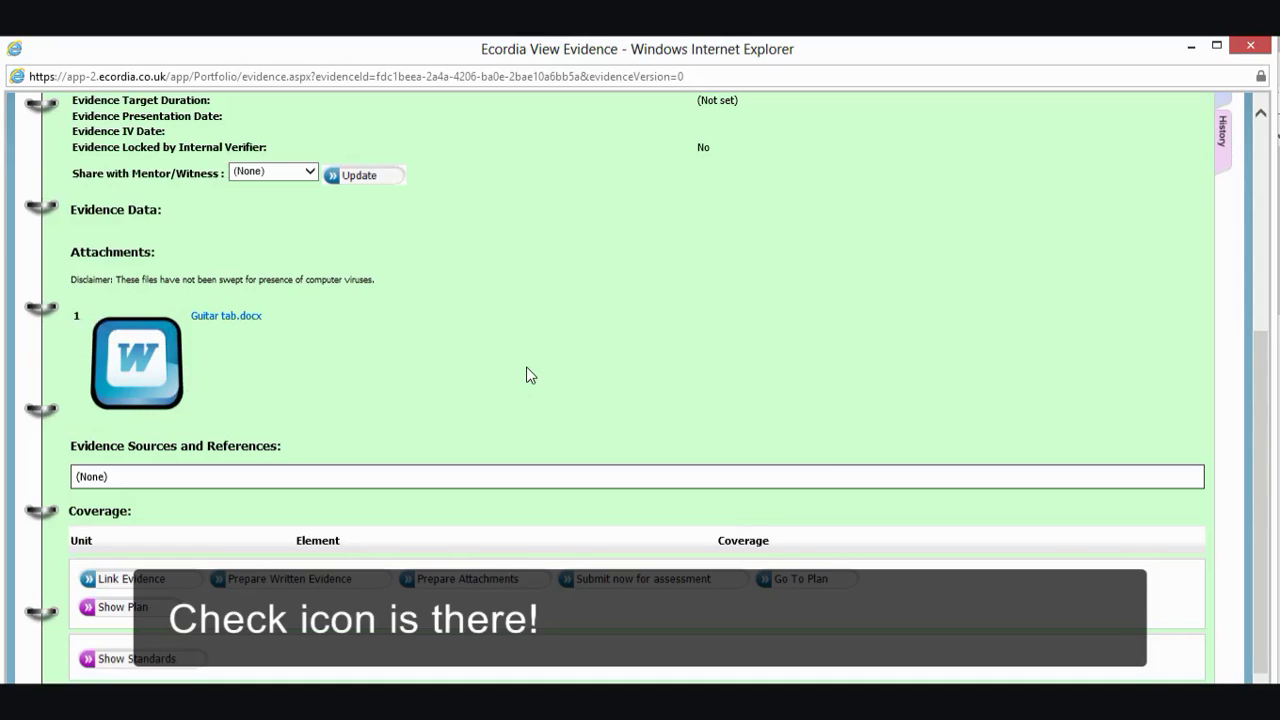
{"action": "scroll", "coordinate": [543, 373], "scroll_direction": "down", "scroll_amount": 1}
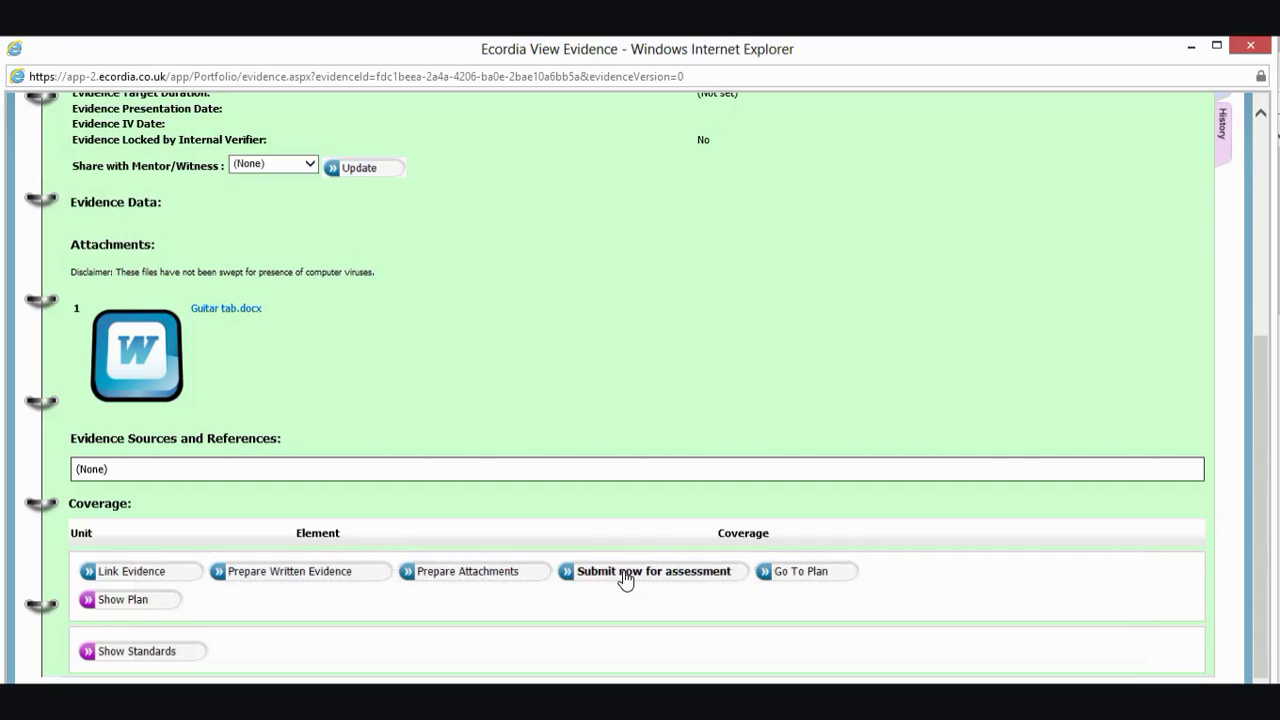
- Submit evidence item 11 for assessment and confirm the submission
{"action": "left_click", "coordinate": [623, 573]}
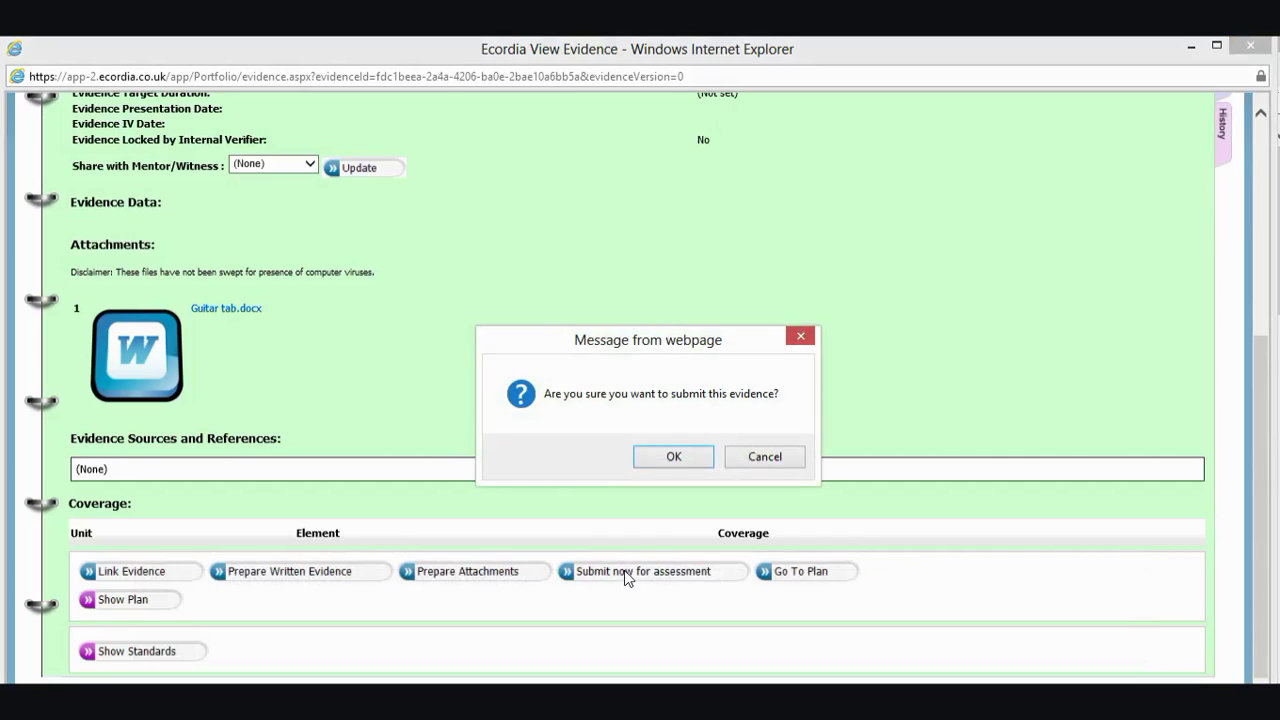
{"action": "left_click", "coordinate": [677, 459]}
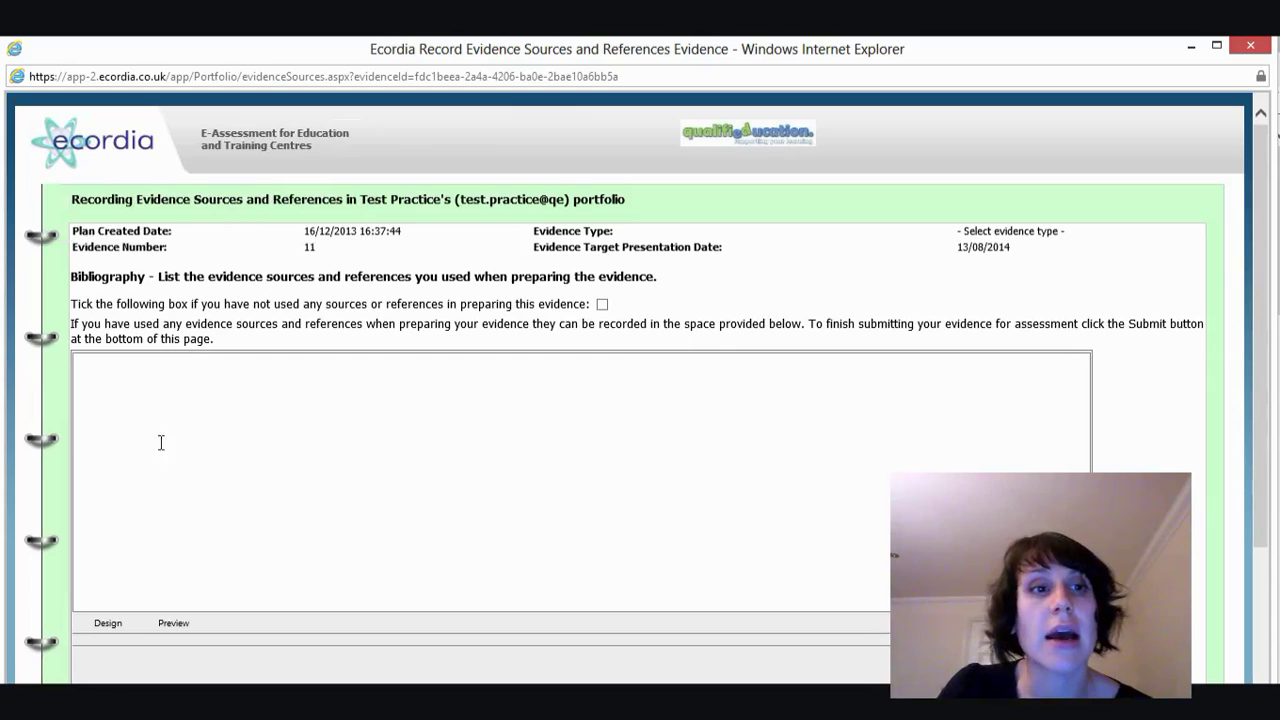
{"action": "left_click", "coordinate": [100, 376]}
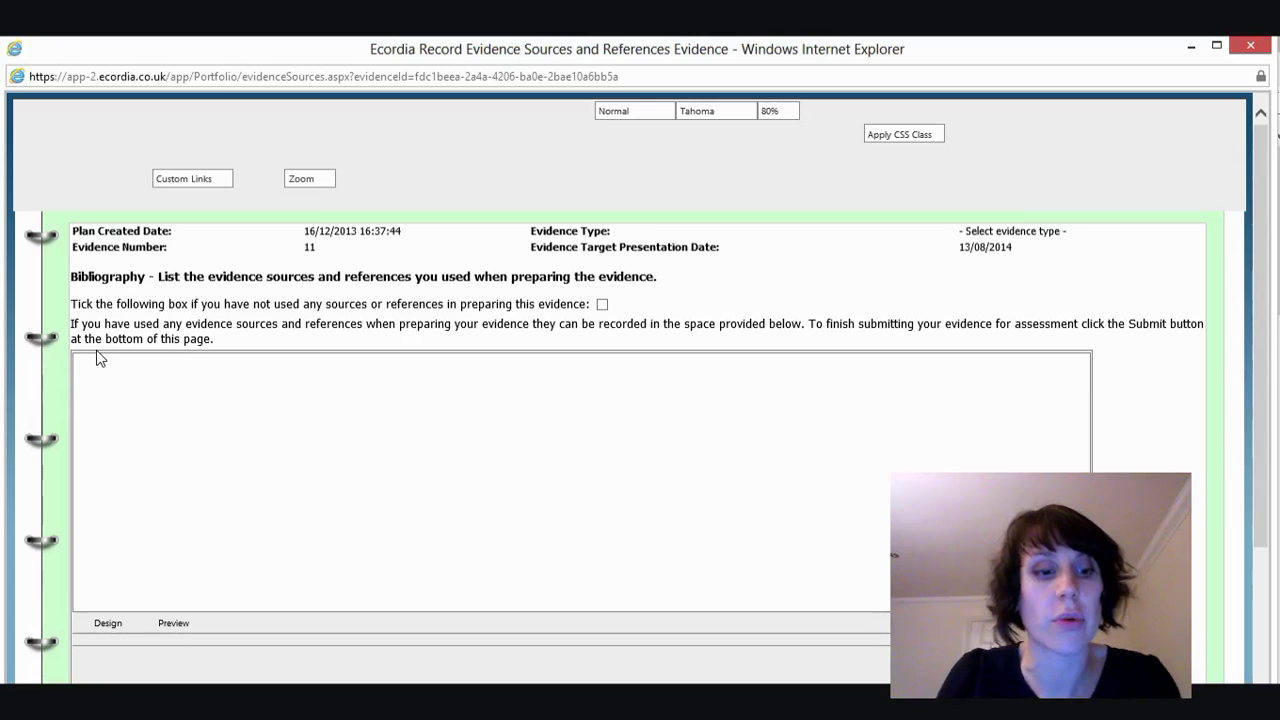
{"action": "type", "text": "ww"}
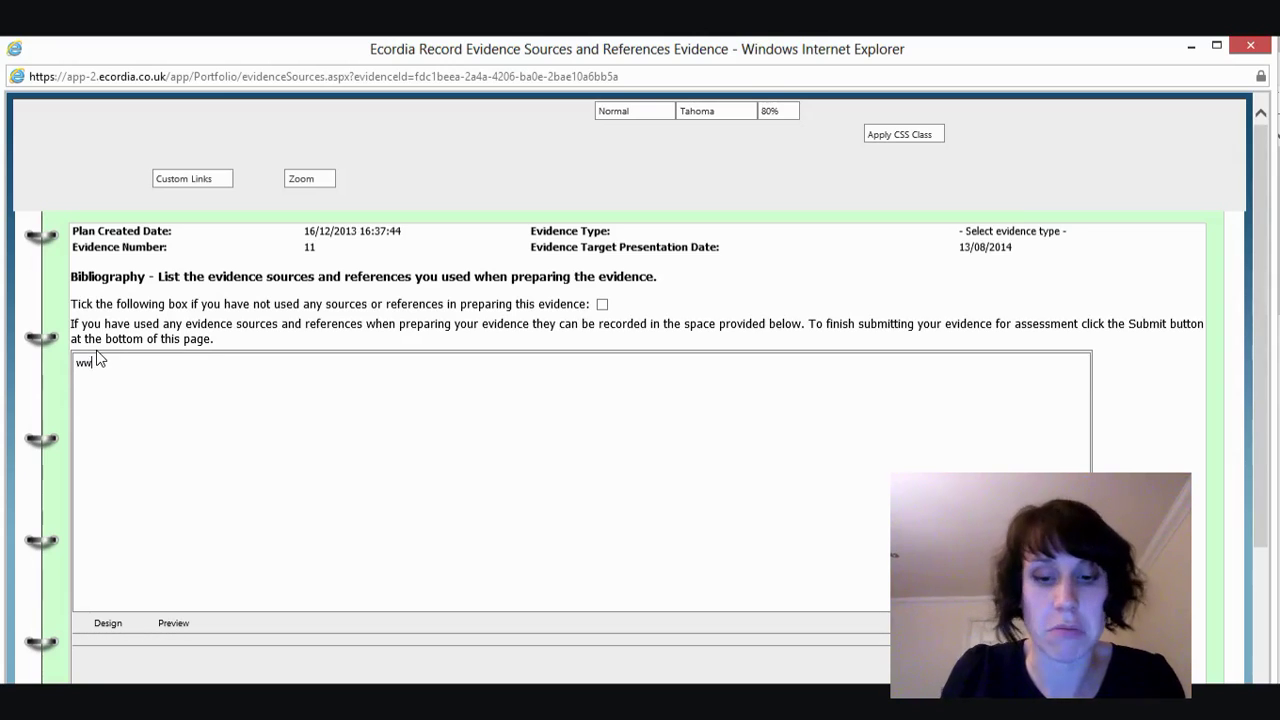
{"action": "type", "text": "w"}
{"action": "type", "text": ".teachin"}
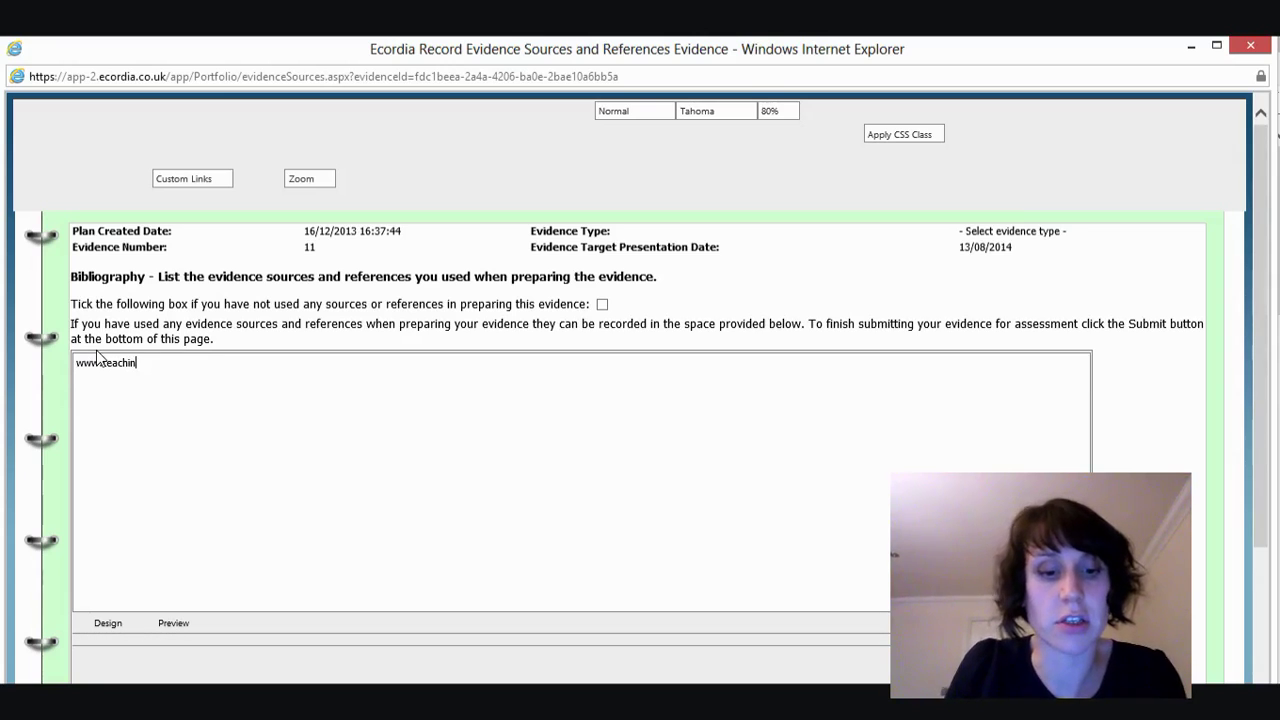
{"action": "type", "text": "gassiatna"}
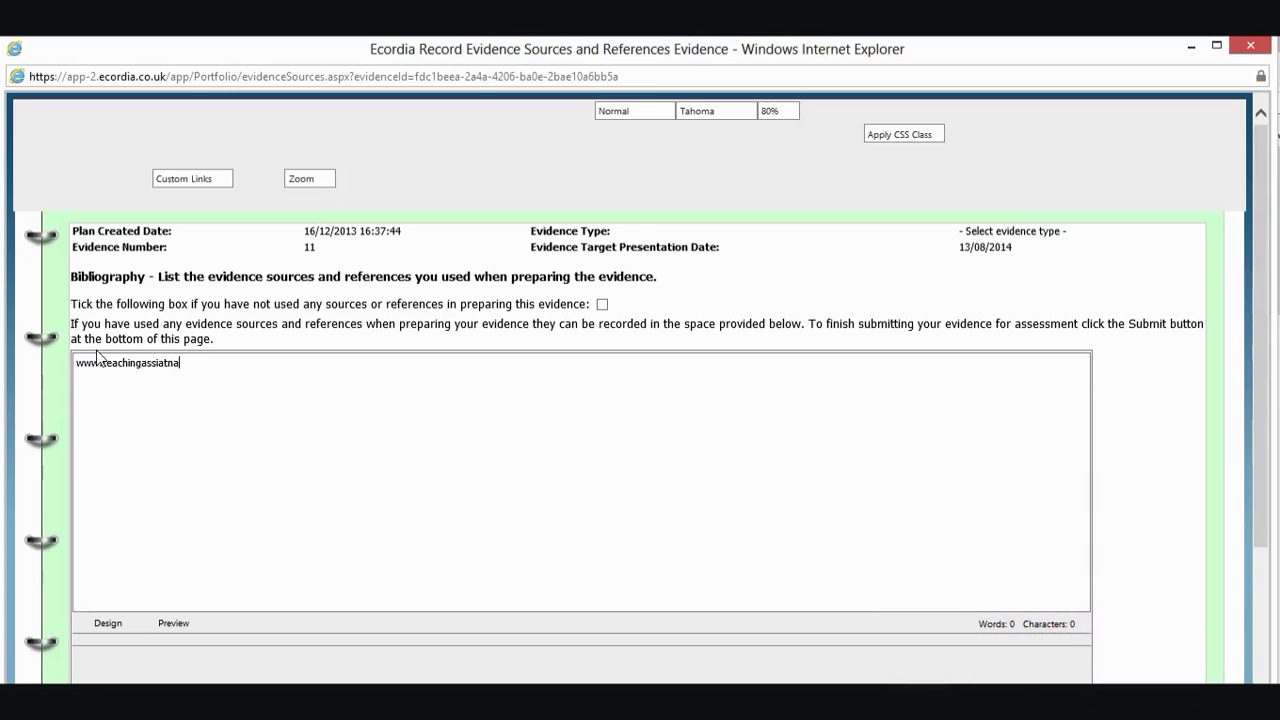
{"action": "type", "text": "st.co.uk"}
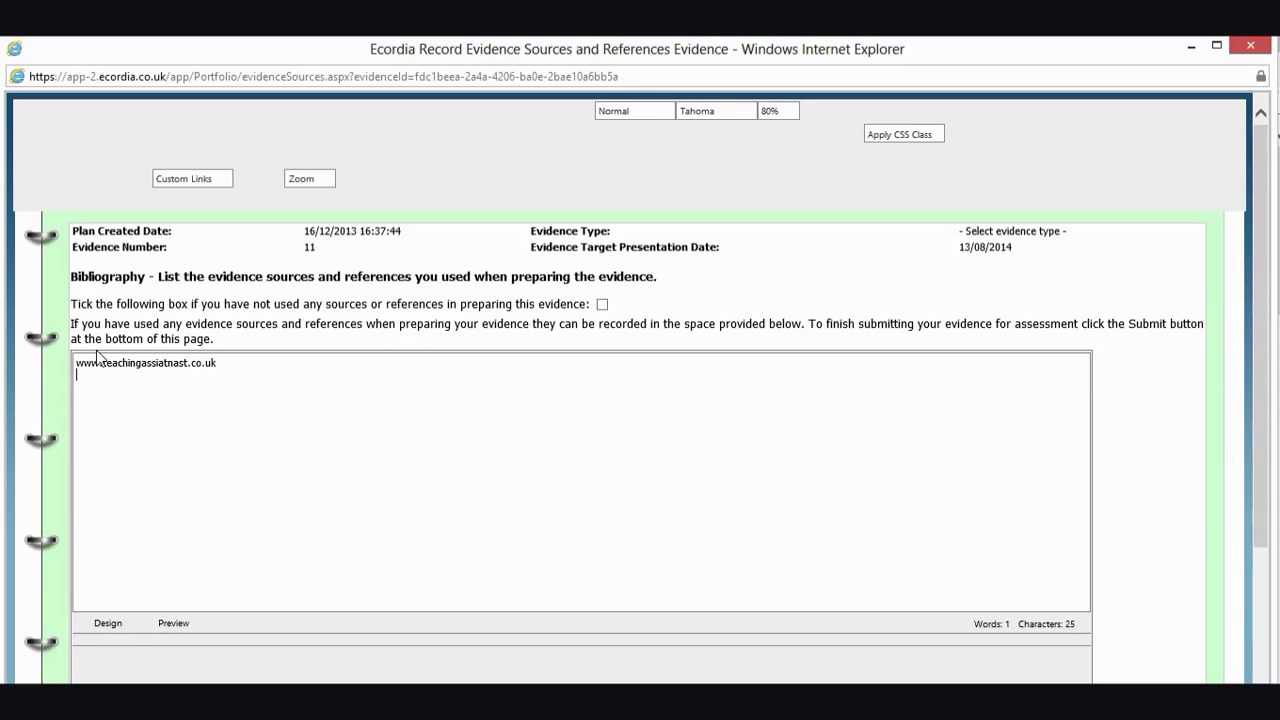
{"action": "key", "text": "Return"}
{"action": "type", "text": "Book, A. teaching assistants "}
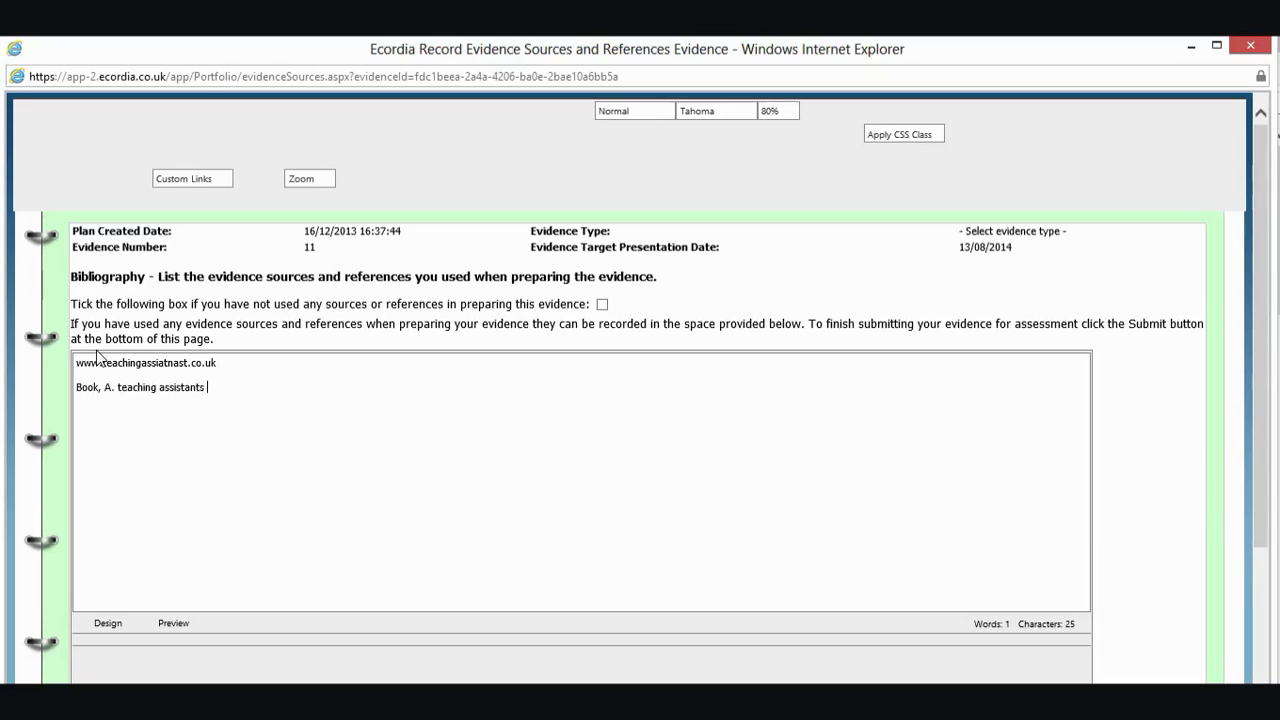
{"action": "type", "text": "how to do it."}
{"action": "key", "text": "Return"}
{"action": "type", "text": "www."}
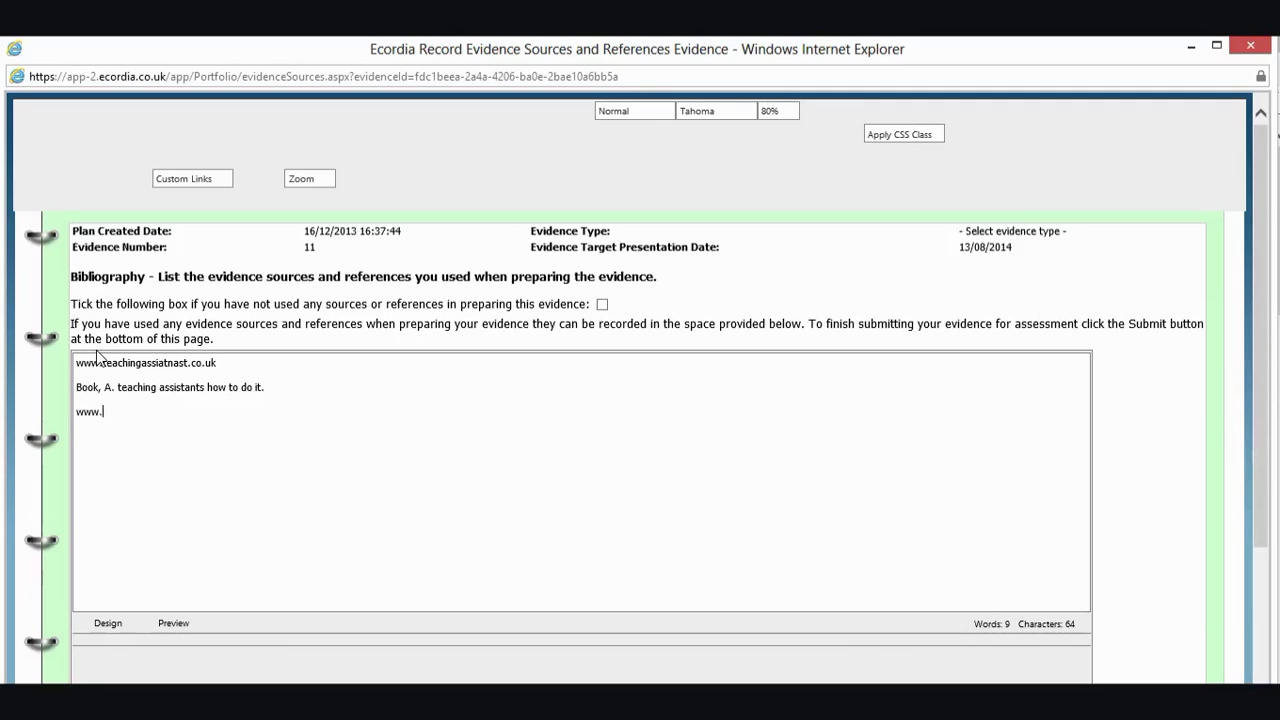
{"action": "type", "text": "child development."}
{"action": "type", "text": "co.uk"}
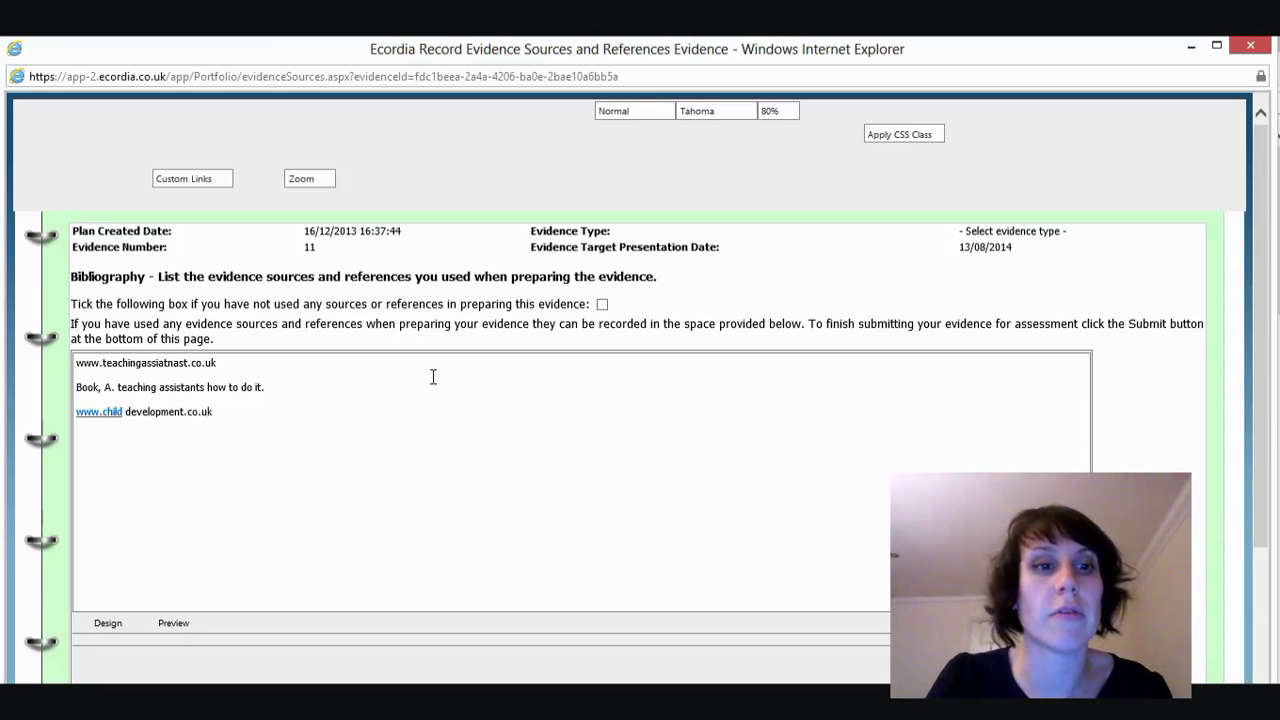
{"action": "scroll", "coordinate": [433, 376], "scroll_direction": "down", "scroll_amount": 2}
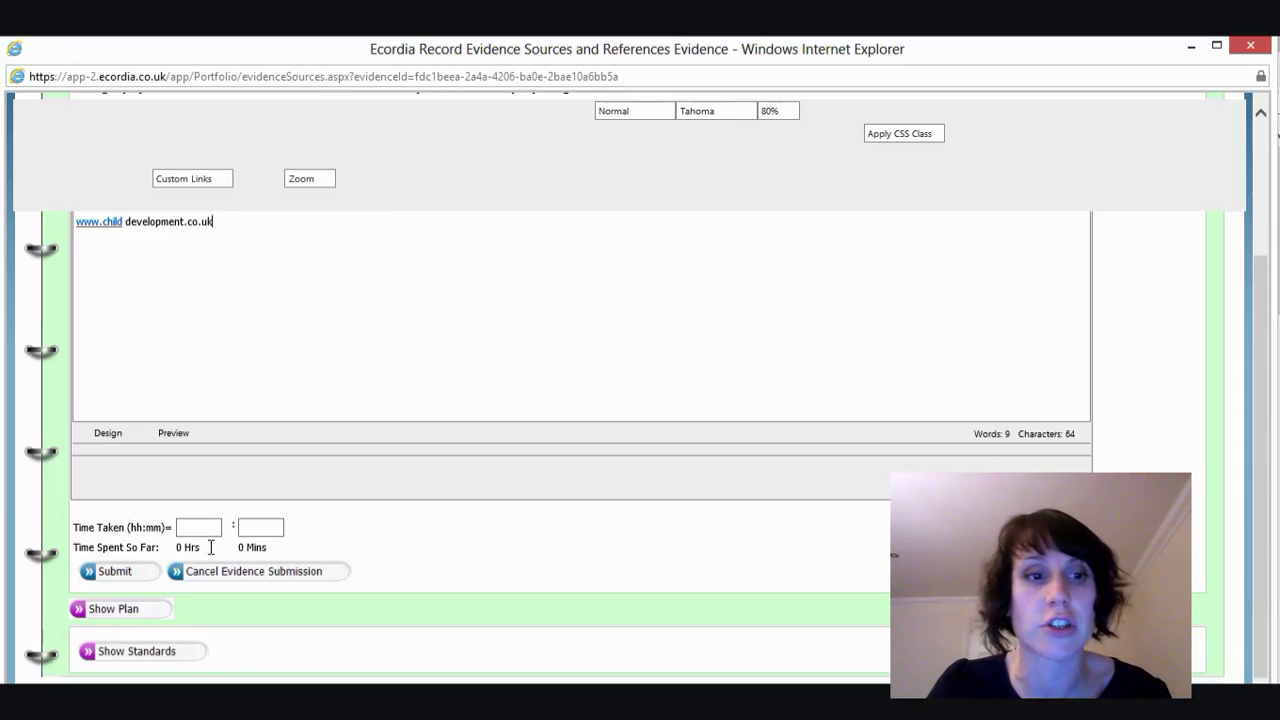
- Enter 2 hours and 0 minutes as time taken and submit the evidence
{"action": "left_click", "coordinate": [200, 524]}
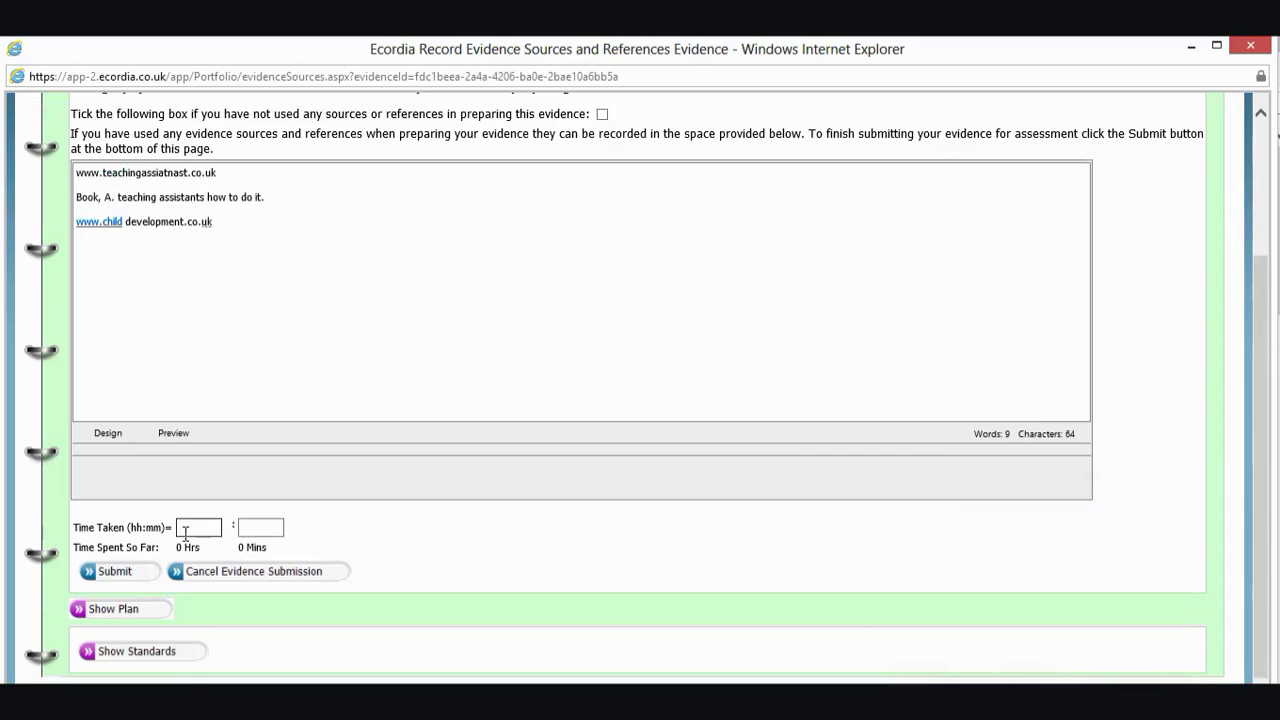
{"action": "type", "text": "2"}
{"action": "left_click", "coordinate": [279, 528]}
{"action": "type", "text": "0"}
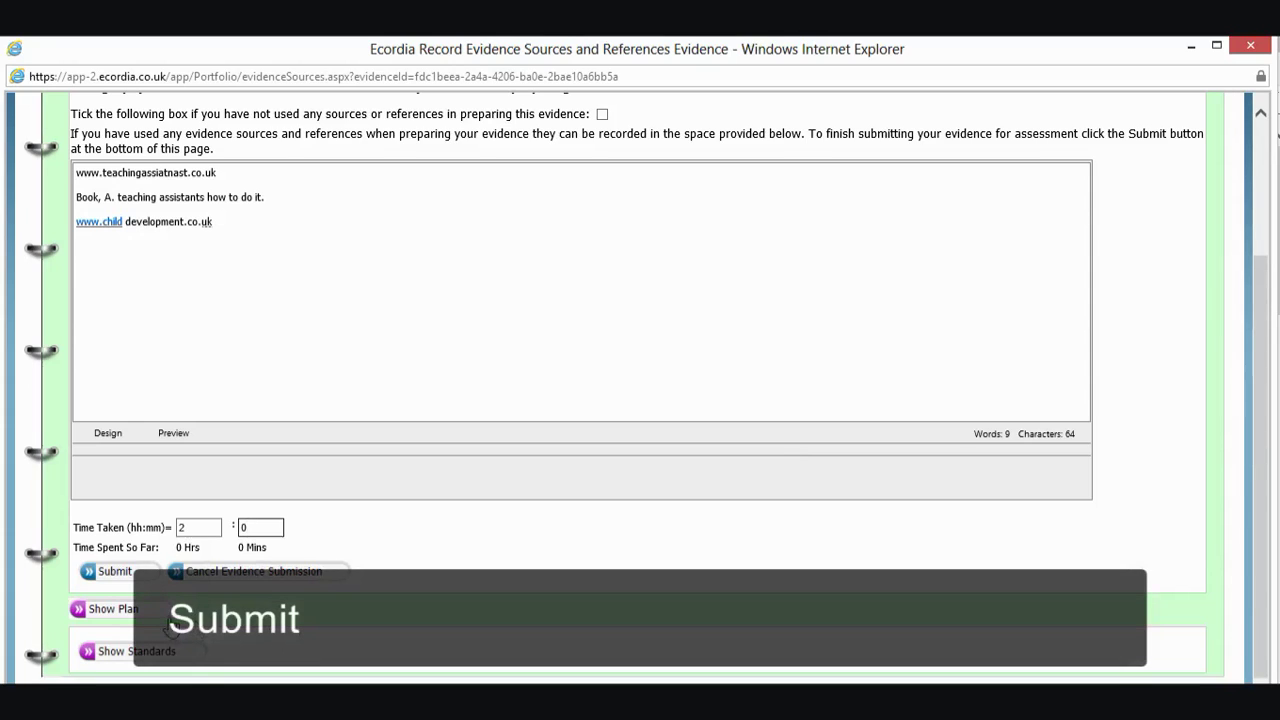
{"action": "left_click", "coordinate": [113, 577]}
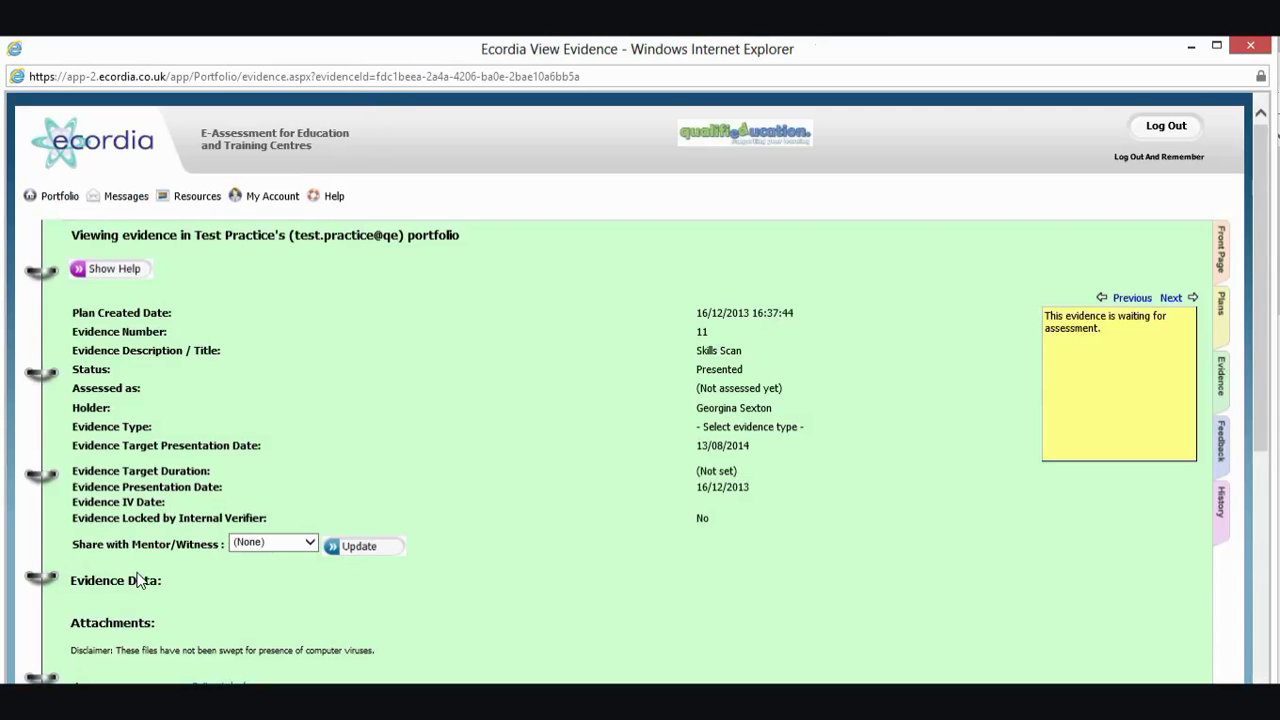
- Scroll through the View Evidence page for the Skills Scan evidence
{"action": "scroll", "coordinate": [530, 516], "scroll_direction": "down", "scroll_amount": 3}
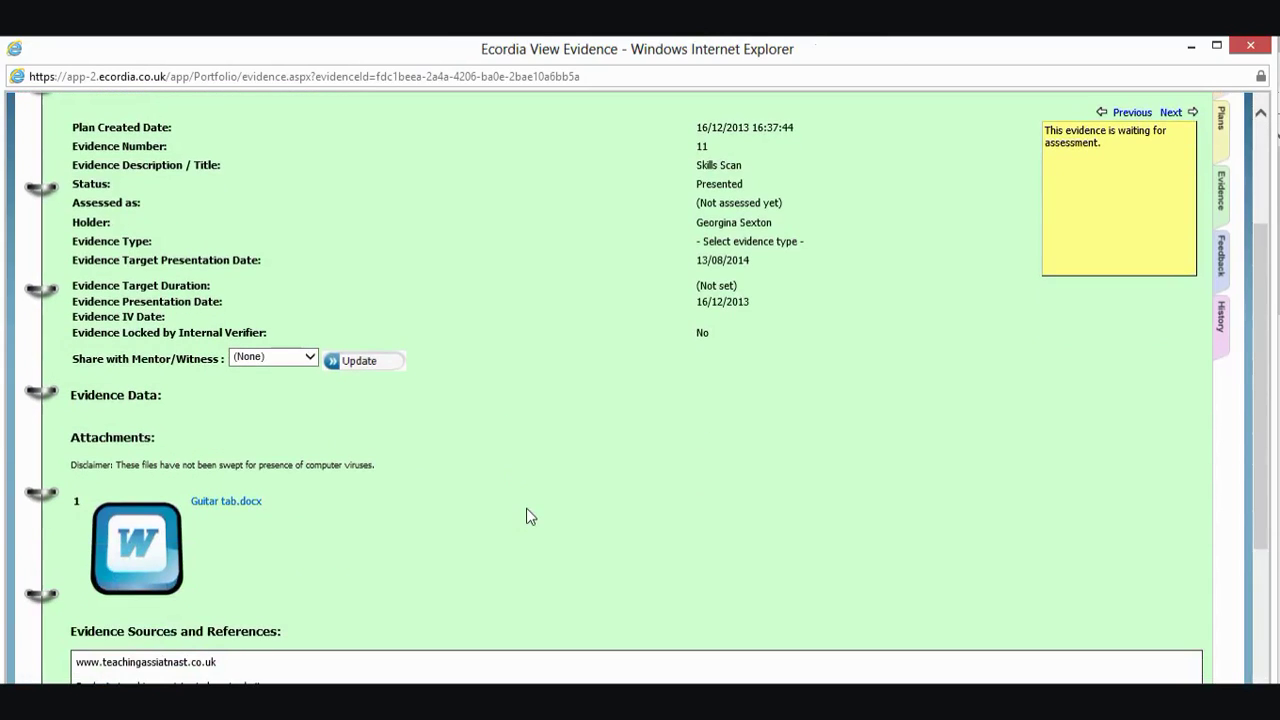
{"action": "scroll", "coordinate": [527, 514], "scroll_direction": "down", "scroll_amount": 2}
{"action": "scroll", "coordinate": [677, 482], "scroll_direction": "up", "scroll_amount": 3}
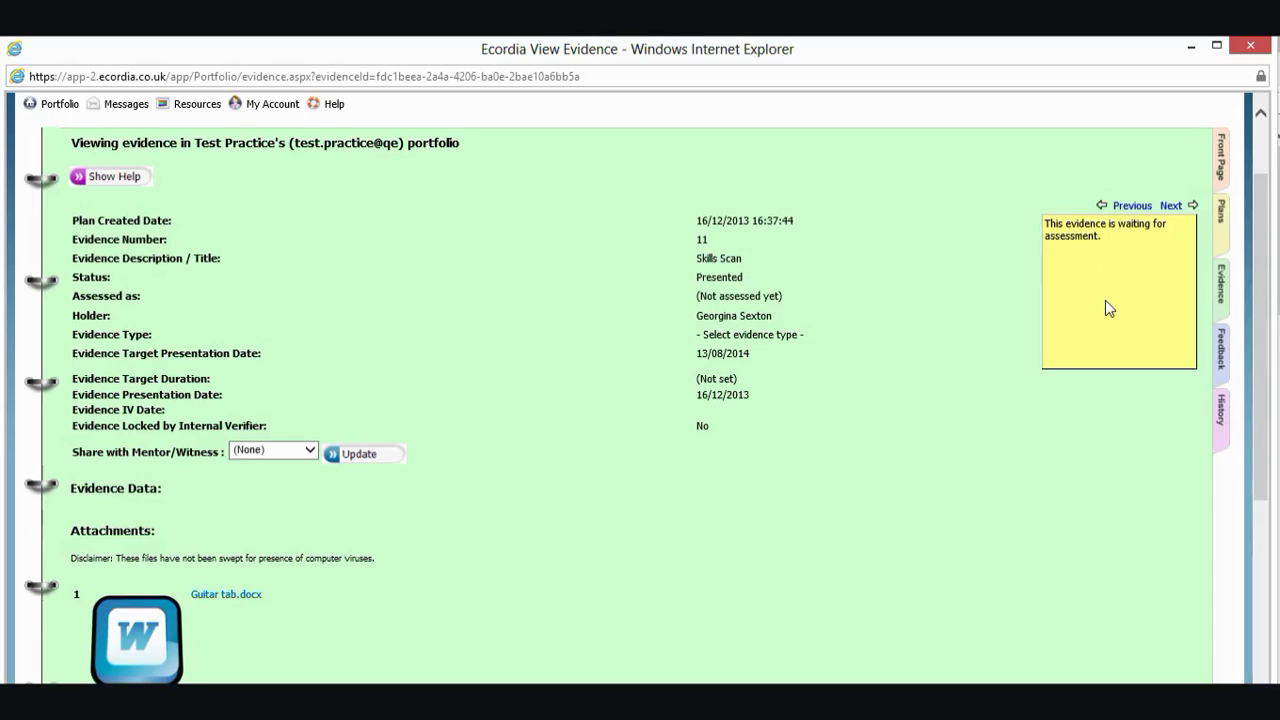
{"action": "scroll", "coordinate": [1105, 300], "scroll_direction": "down", "scroll_amount": 3}
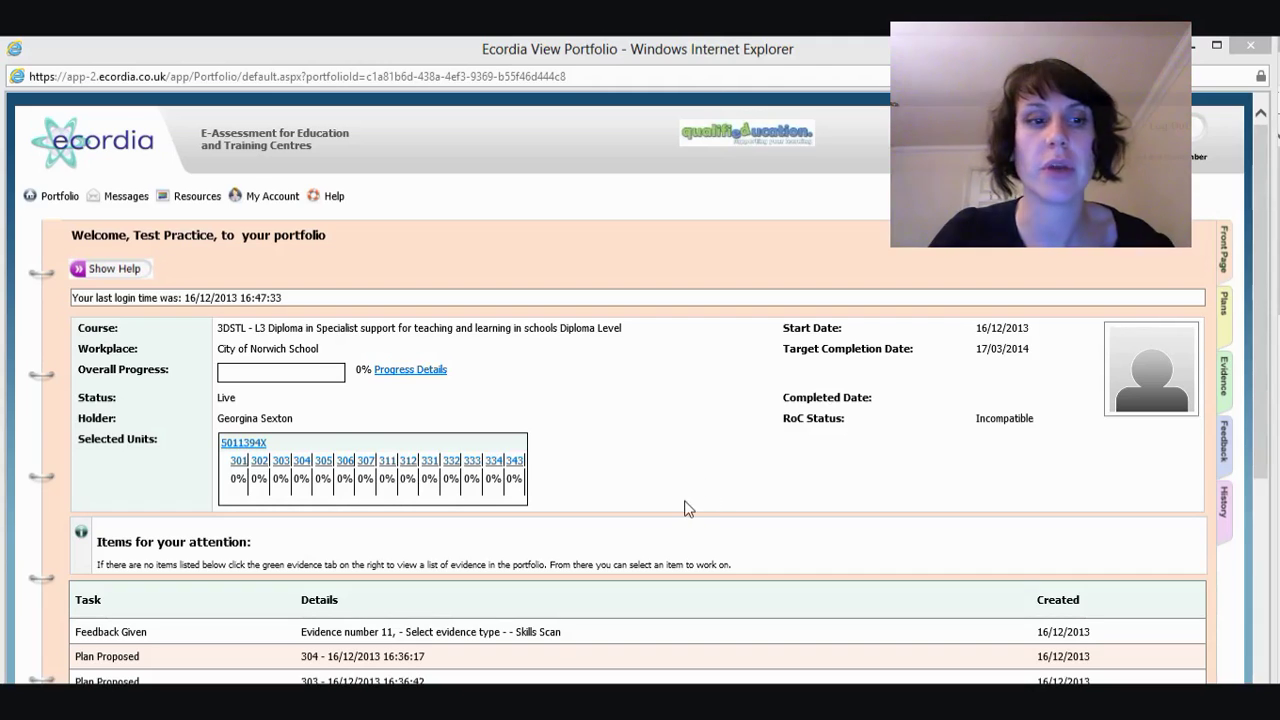
{"action": "scroll", "coordinate": [688, 486], "scroll_direction": "down", "scroll_amount": 2}
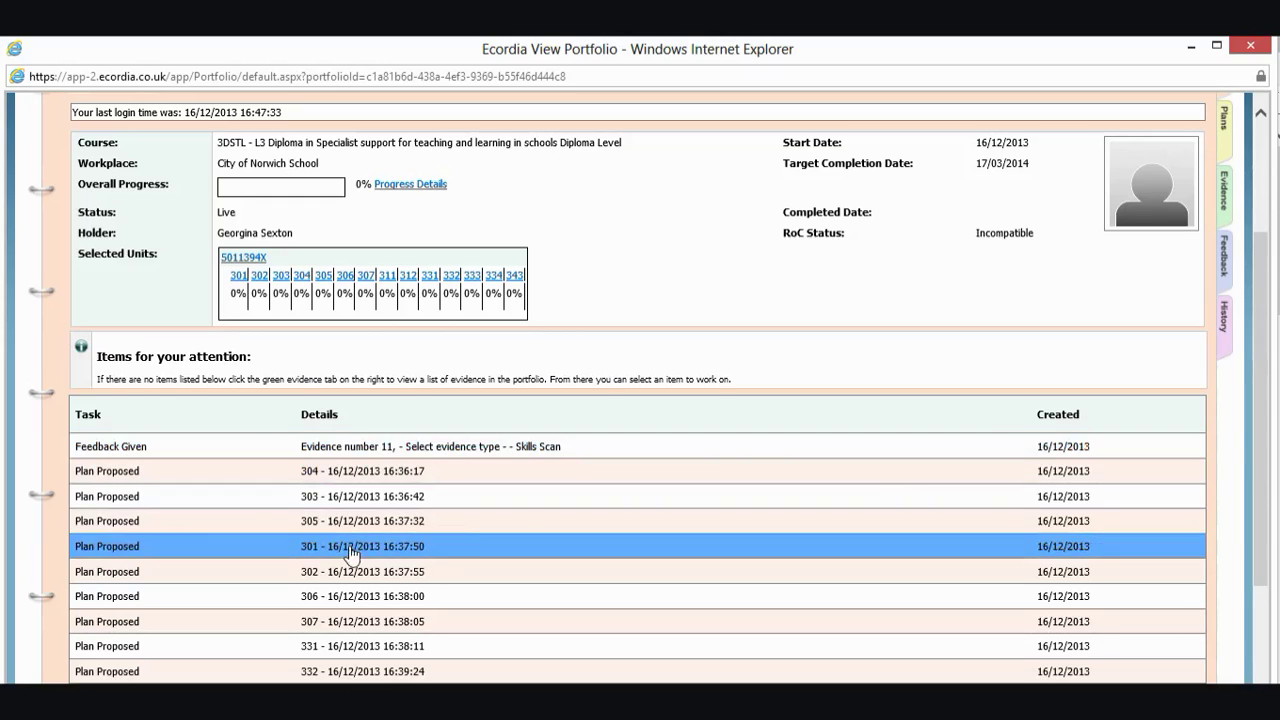
- Open the Feedback Given Skills Scan item and view the Primary Assessor Feedback, marked Complete
{"action": "left_click", "coordinate": [585, 450]}
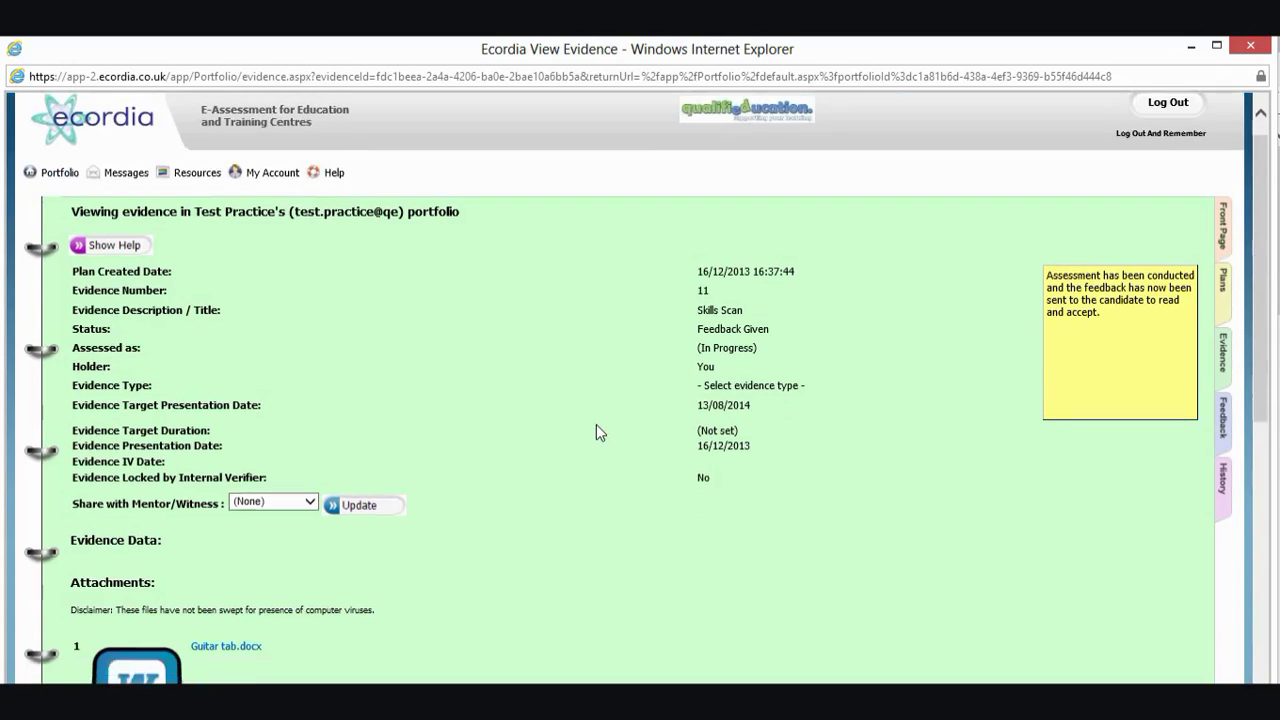
{"action": "scroll", "coordinate": [596, 432], "scroll_direction": "down", "scroll_amount": 4}
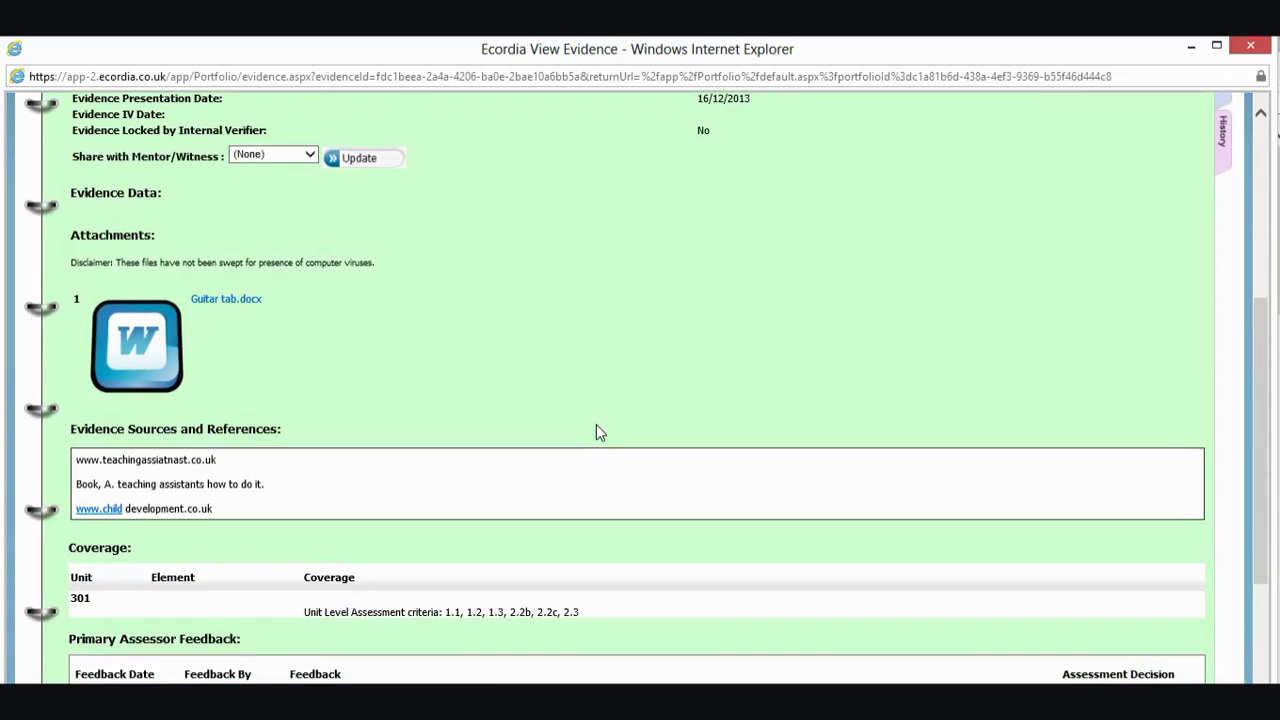
{"action": "scroll", "coordinate": [596, 432], "scroll_direction": "down", "scroll_amount": 2}
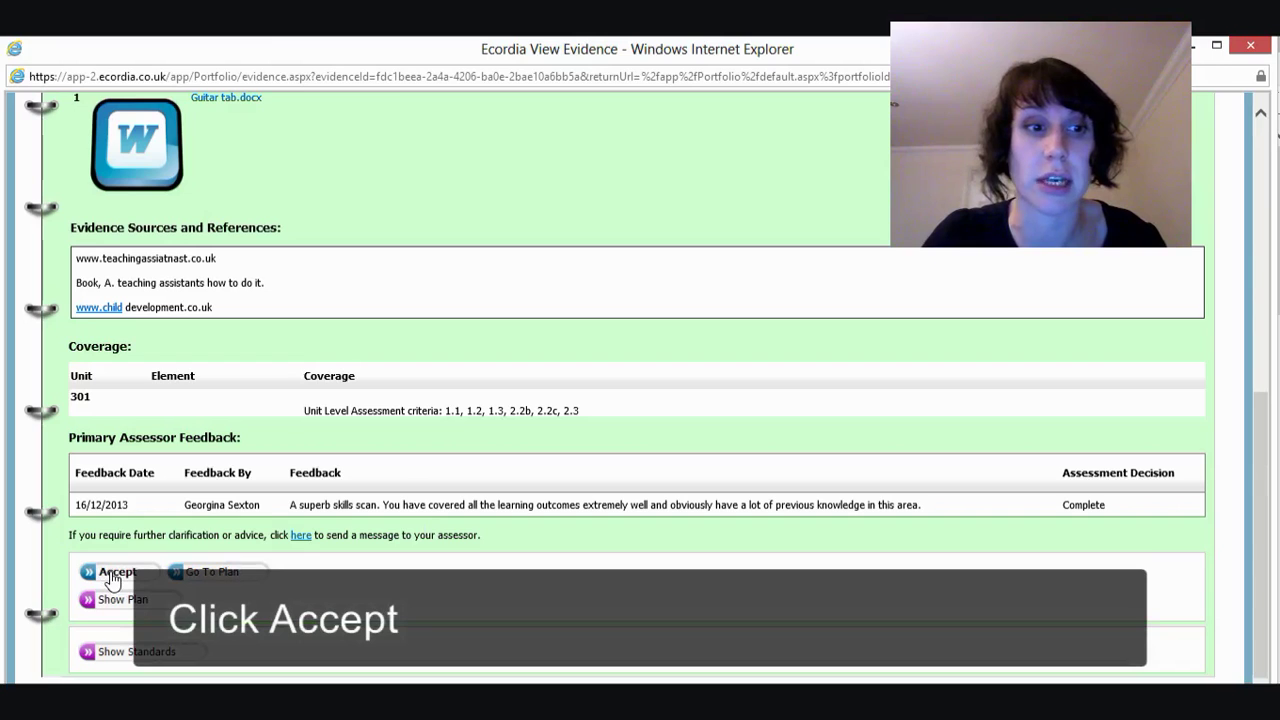
- Accept the assessor's feedback, check the Assessment Complete status, and return to the Front Page
{"action": "left_click", "coordinate": [112, 578]}
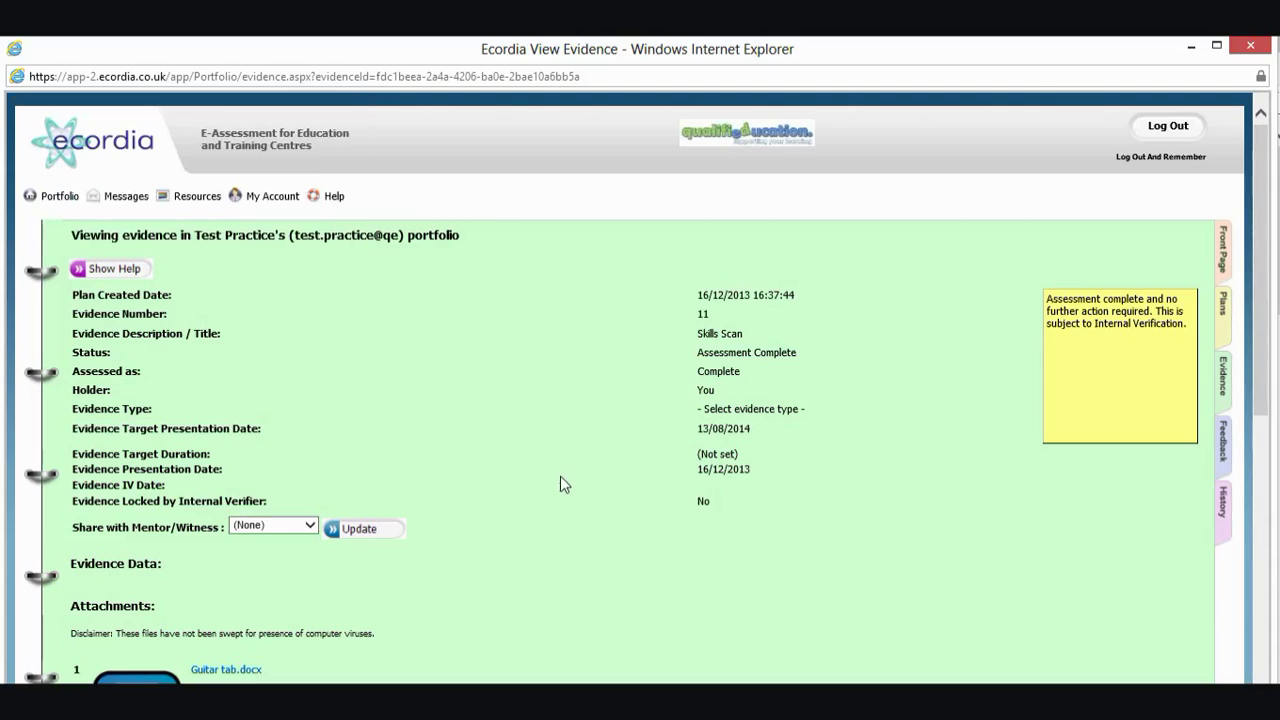
{"action": "scroll", "coordinate": [566, 484], "scroll_direction": "down", "scroll_amount": 4}
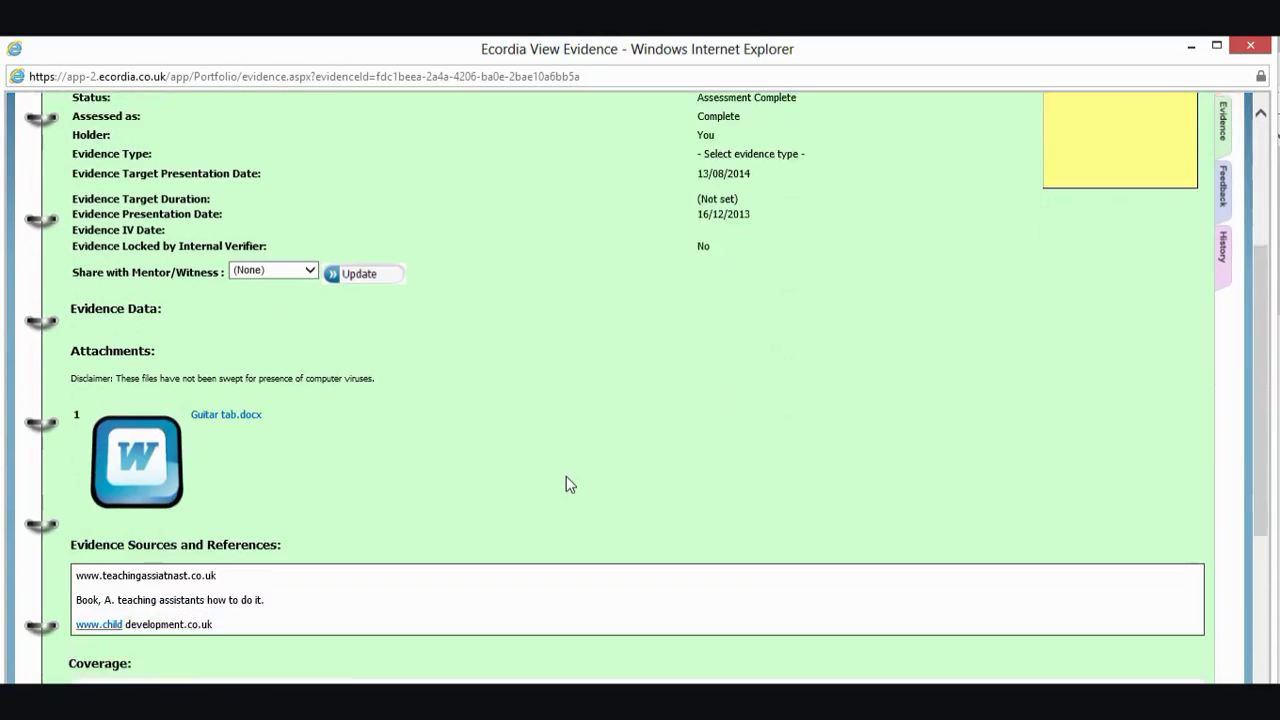
{"action": "scroll", "coordinate": [566, 484], "scroll_direction": "up", "scroll_amount": 3}
{"action": "scroll", "coordinate": [566, 484], "scroll_direction": "up", "scroll_amount": 1}
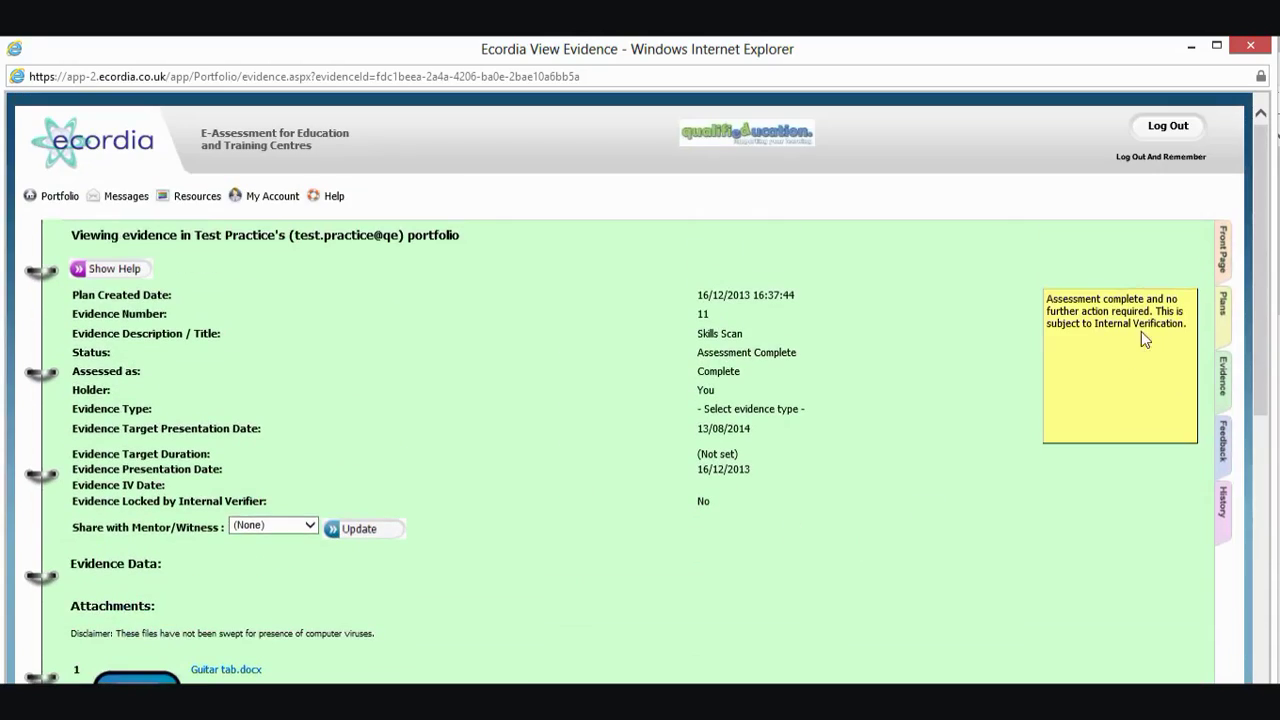
{"action": "left_click", "coordinate": [1224, 262]}
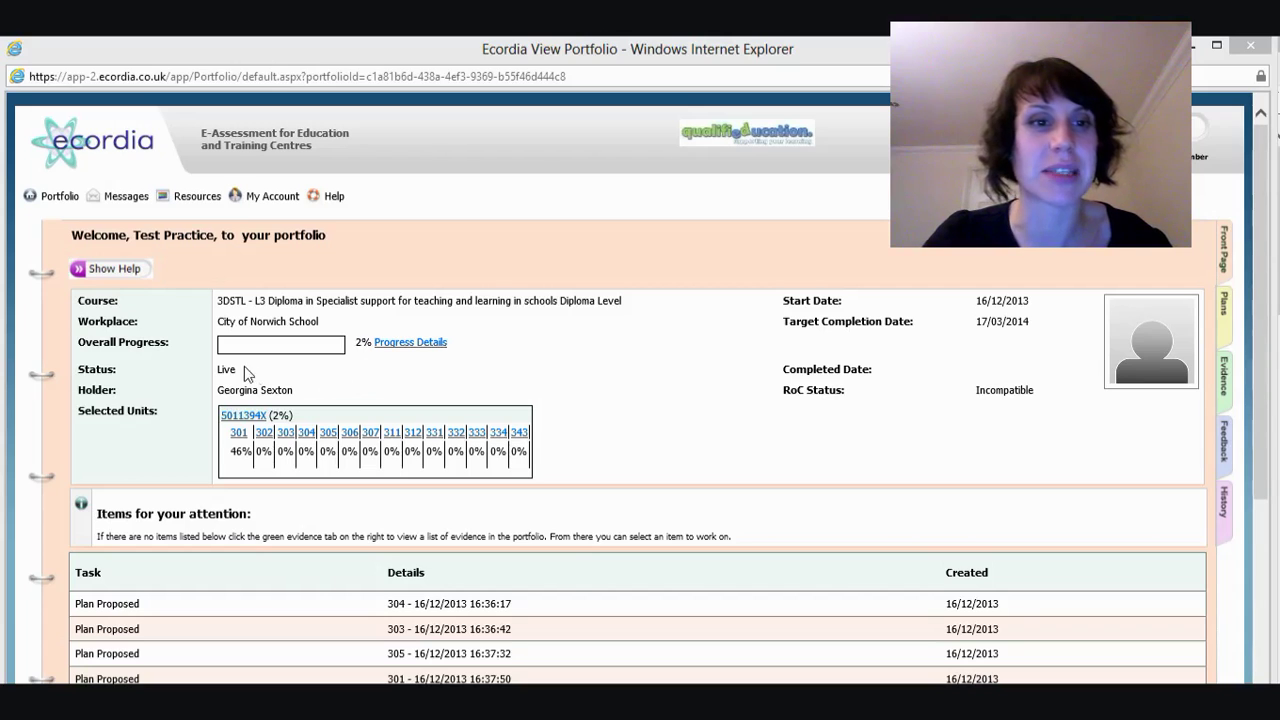
{"action": "mouse_move", "coordinate": [220, 353]}
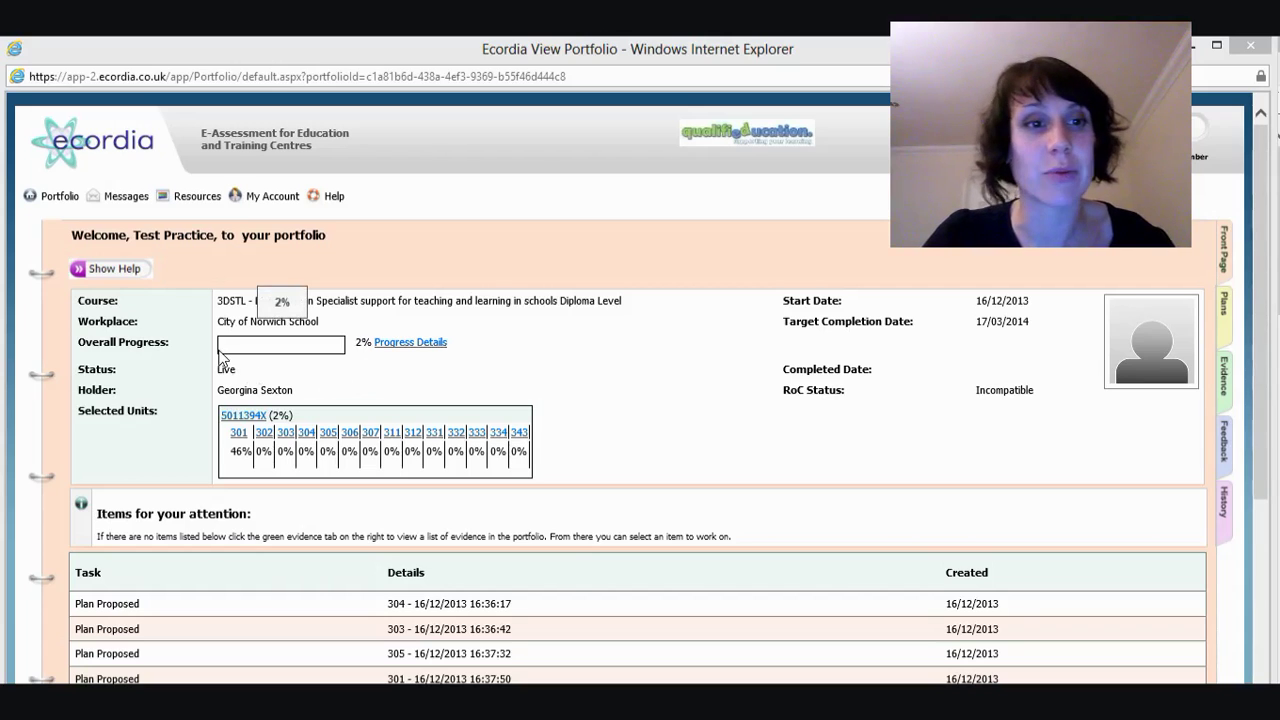